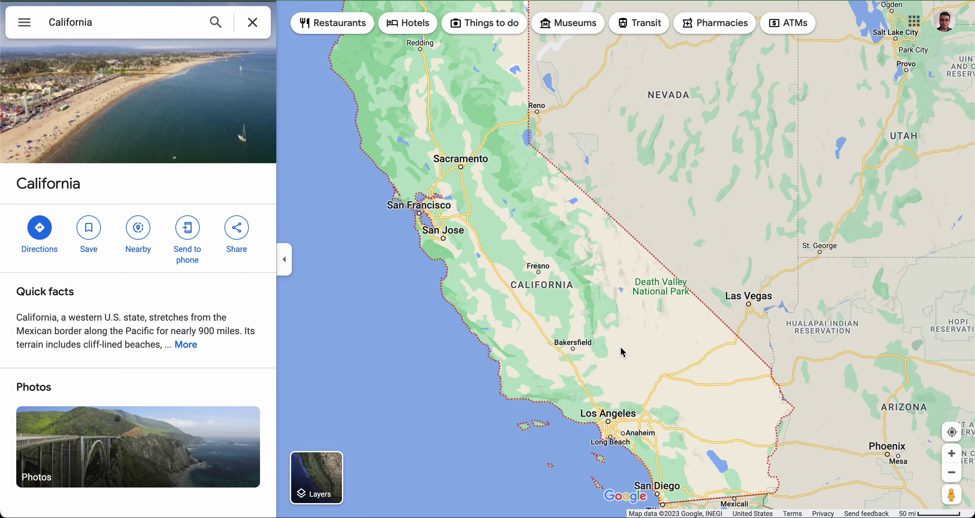
Mark a spot on the open desert north of Ricardo, west of Highway 14, in Kern County.
scroll(622, 346, up, 5)
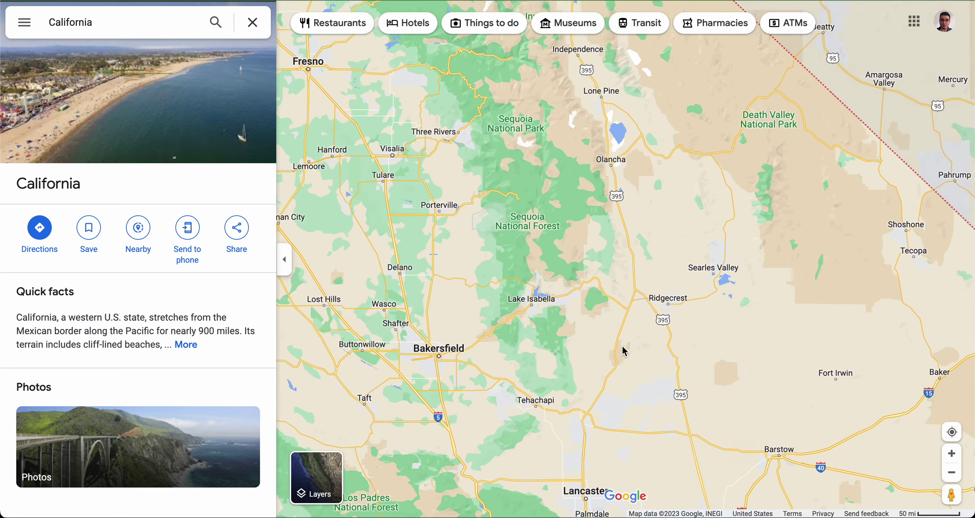
scroll(623, 348, up, 5)
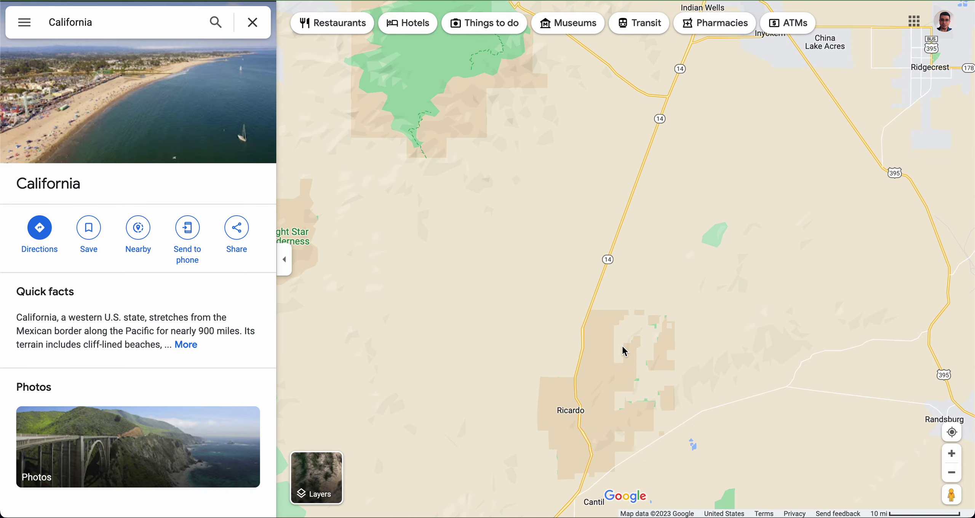
scroll(623, 349, up, 1)
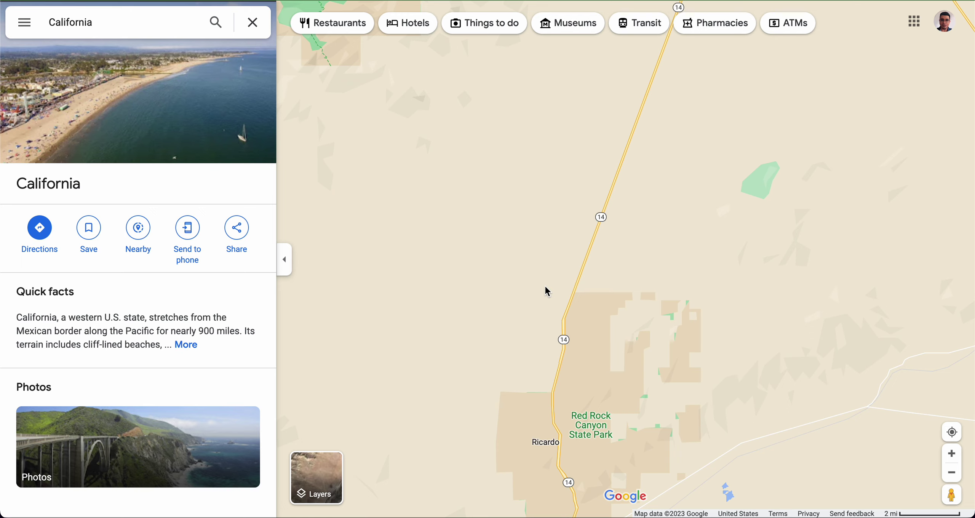
scroll(542, 291, down, 3)
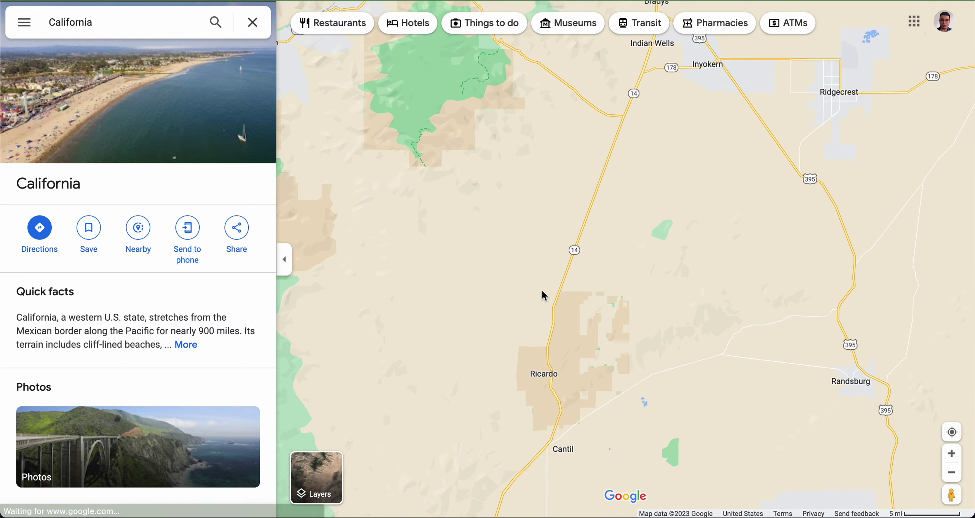
scroll(541, 290, up, 3)
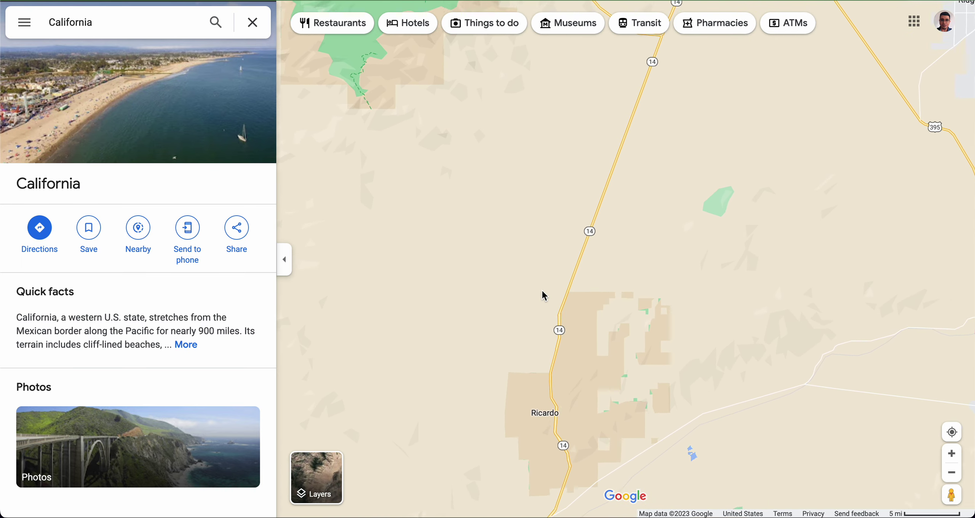
click(523, 224)
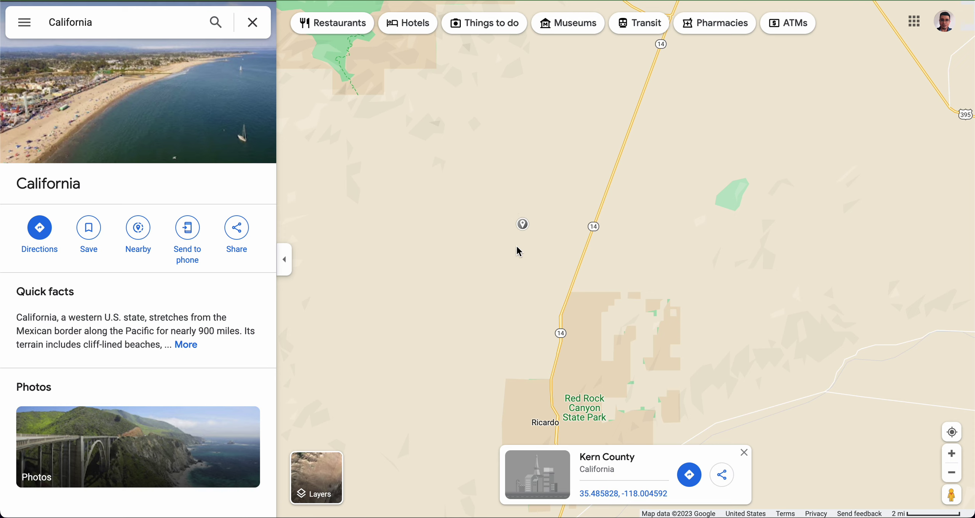
Measure the area of a closed six-cornered plot around the marked desert spot west of Highway 14.
right_click(495, 201)
click(532, 416)
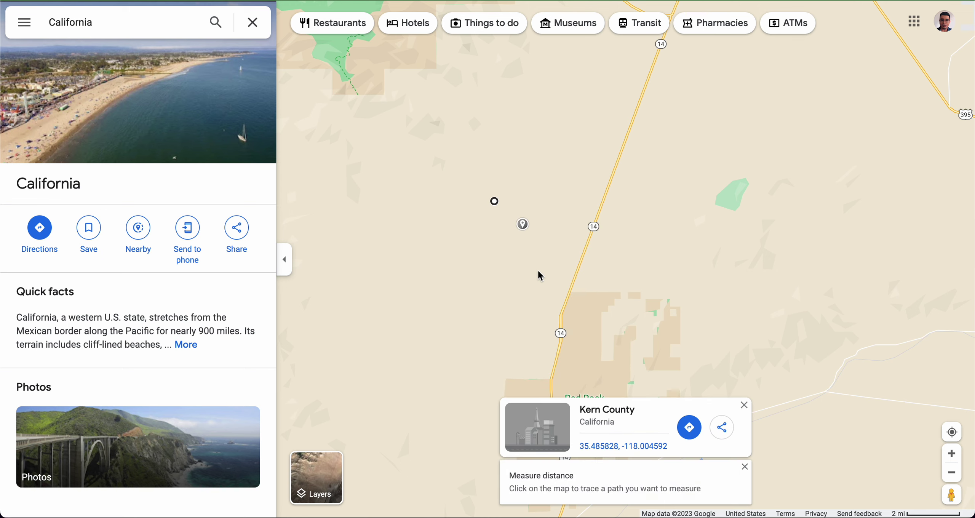
click(515, 196)
click(545, 209)
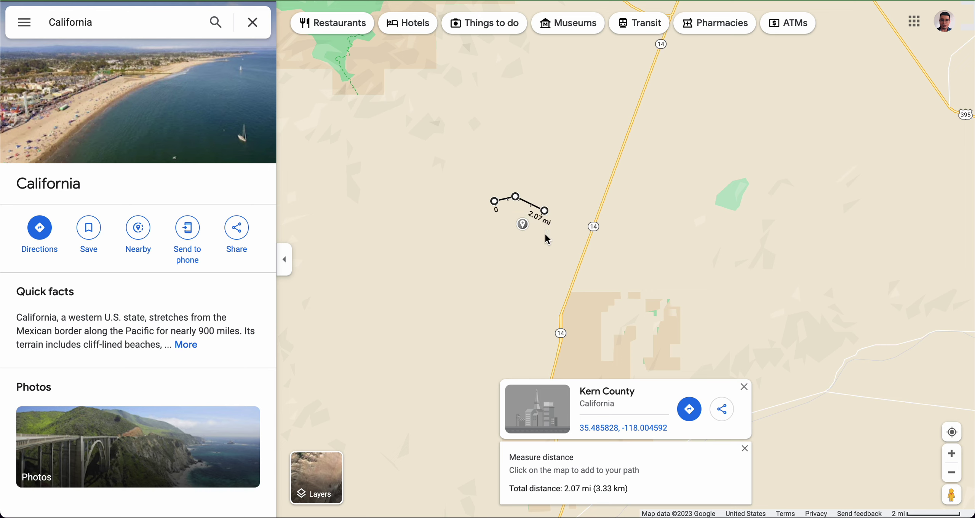
click(544, 239)
click(517, 243)
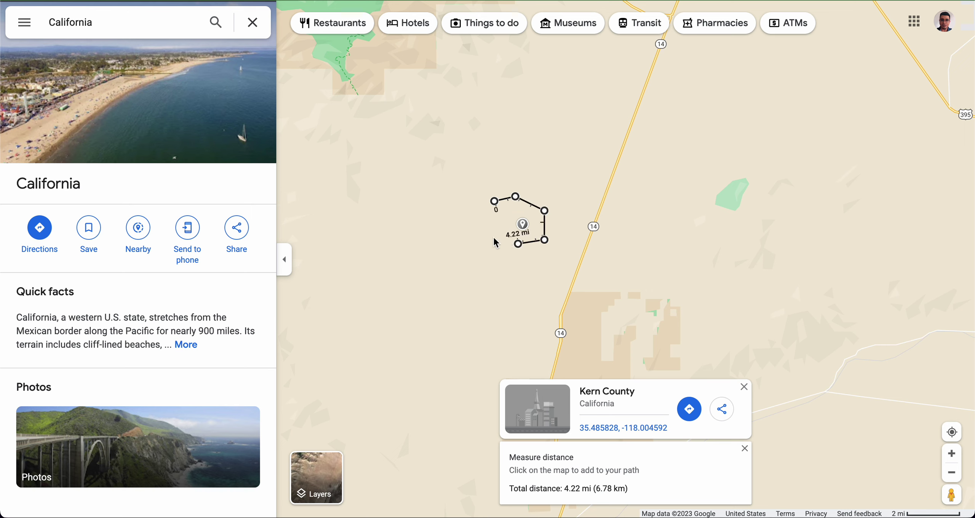
click(493, 237)
click(494, 201)
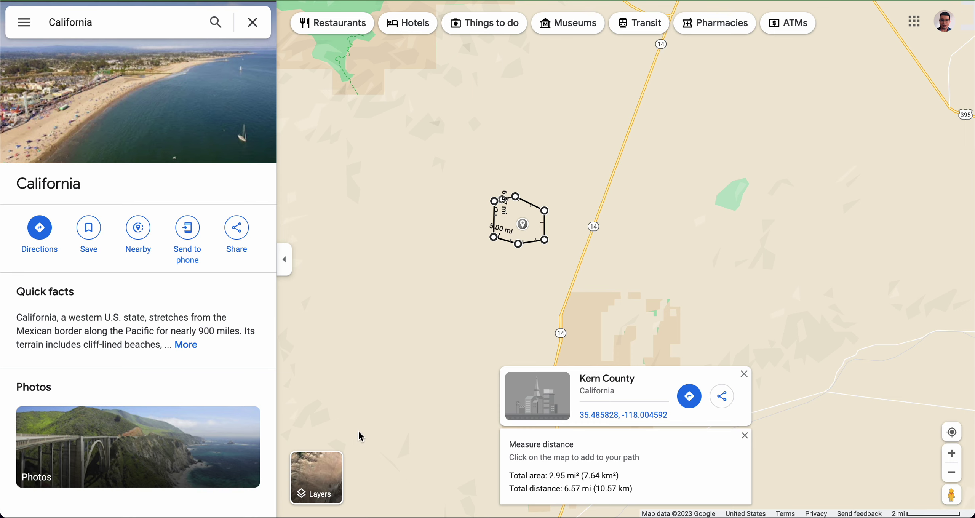
Preview the measured plot on satellite imagery, then switch the base map to terrain.
click(323, 483)
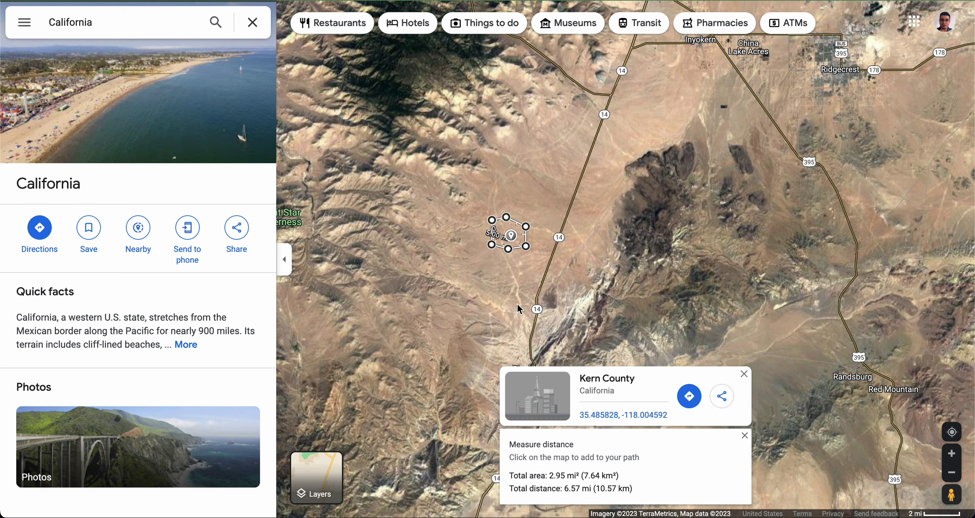
click(320, 479)
click(376, 476)
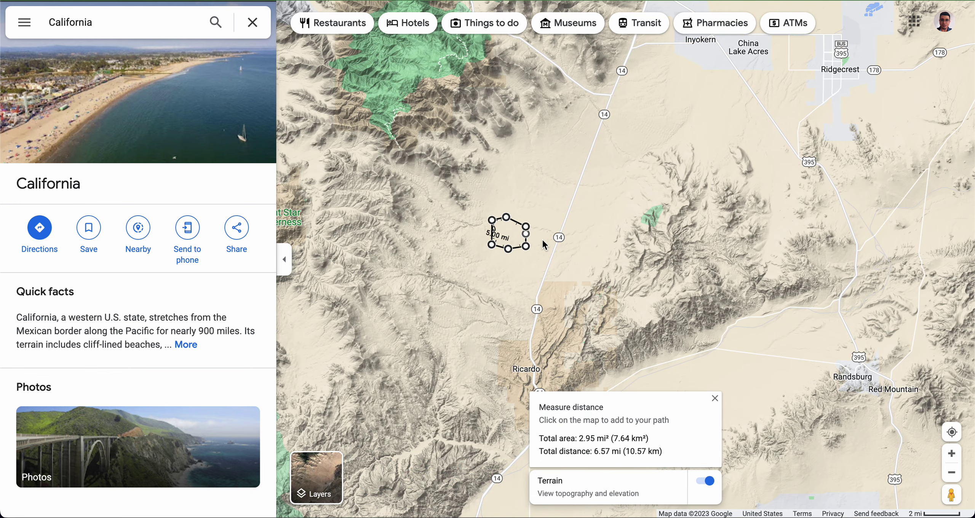
scroll(537, 227, up, 5)
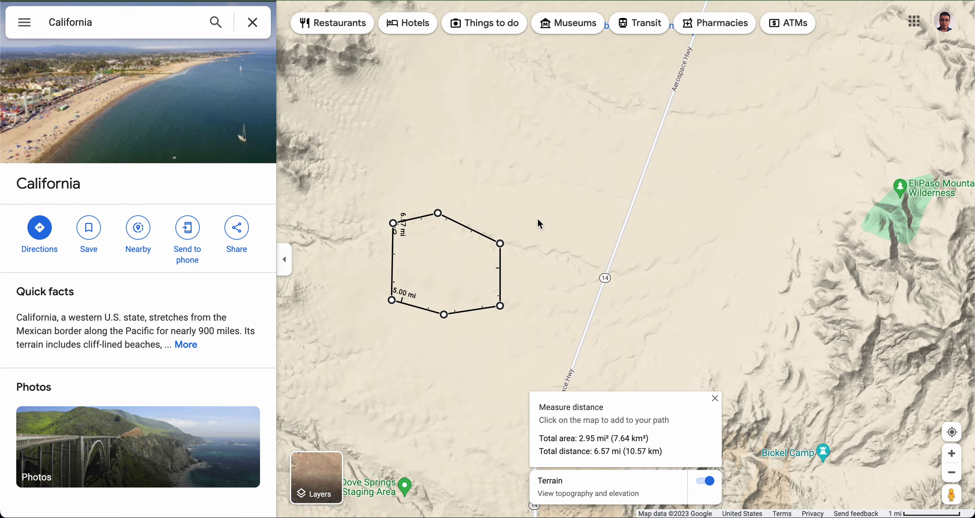
scroll(538, 223, down, 3)
scroll(539, 224, up, 3)
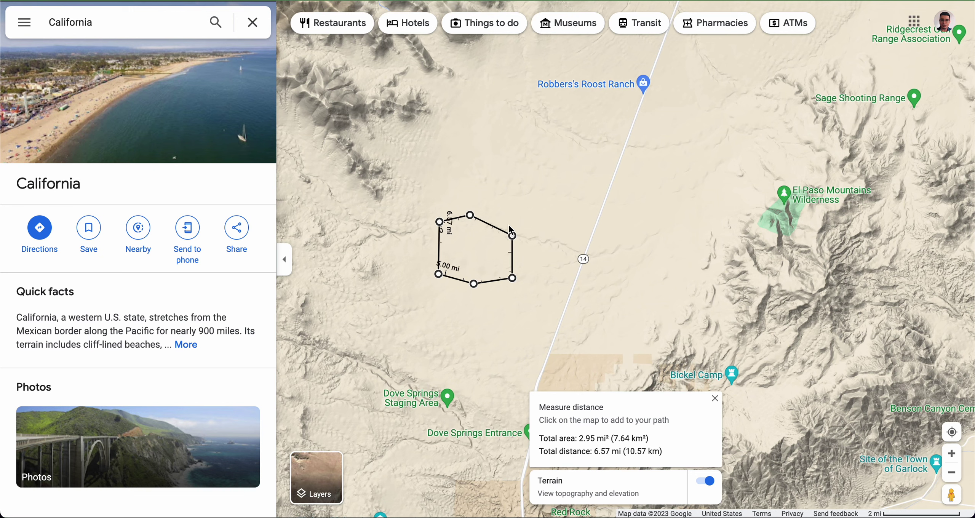
Try reshaping the measured path with an extra point inside the plot and a relocated start point, and clear the measurement.
click(471, 240)
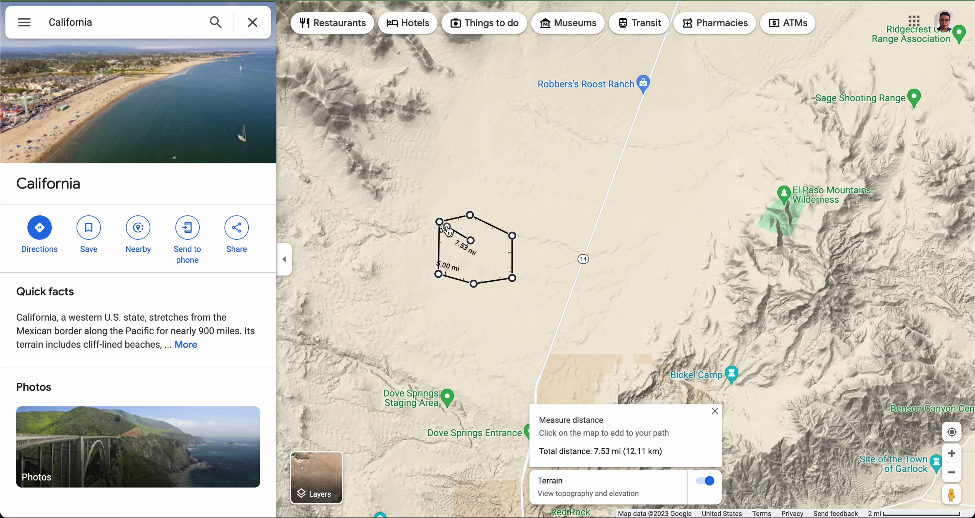
drag(440, 222, 379, 145)
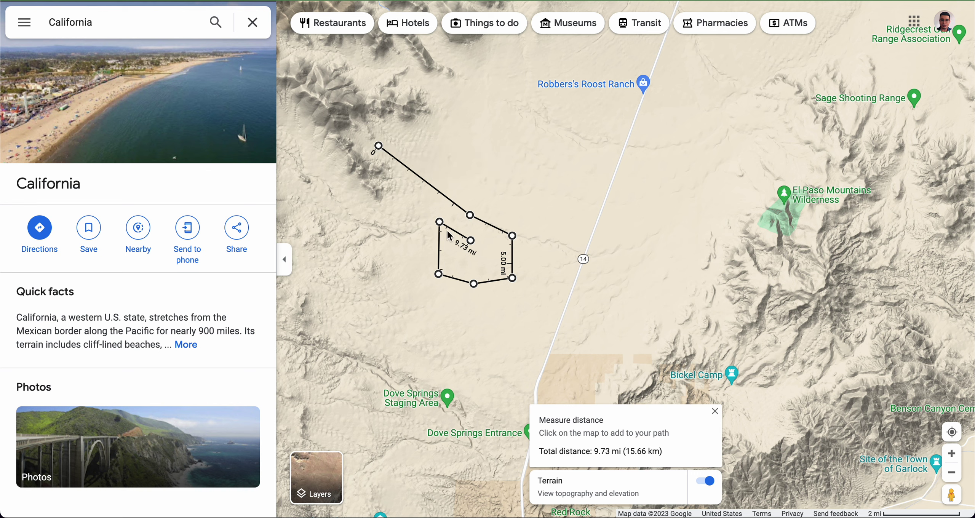
click(715, 411)
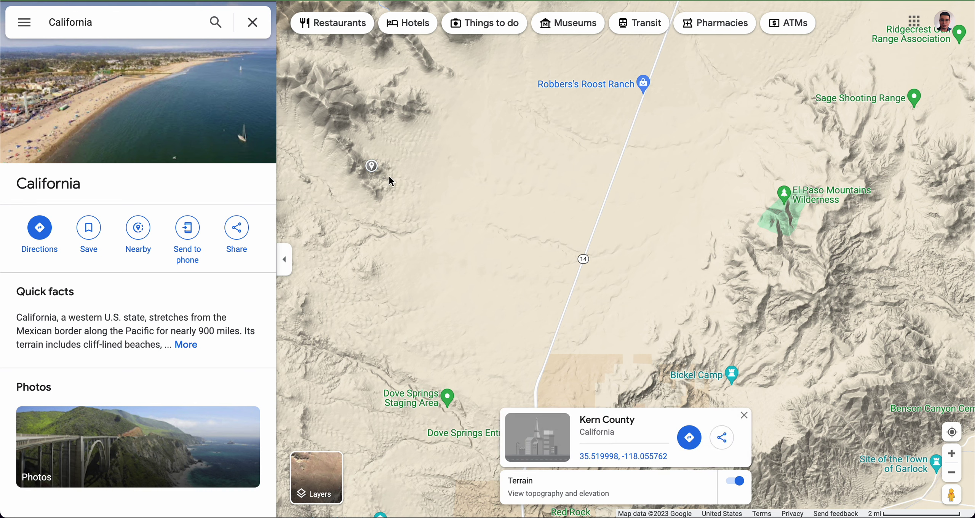
Measure the area of the small hill northwest of the former plot with a closed six-cornered outline, and clear the measurement.
click(349, 133)
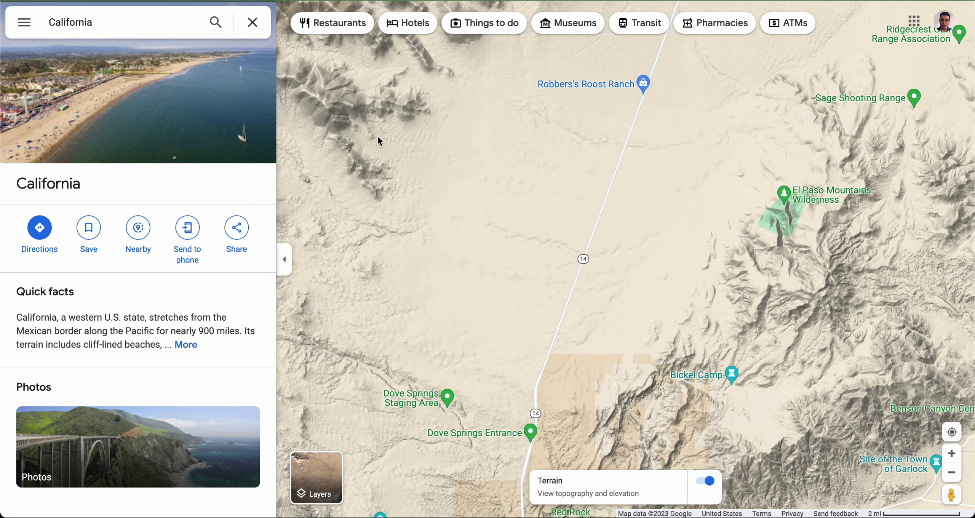
click(369, 169)
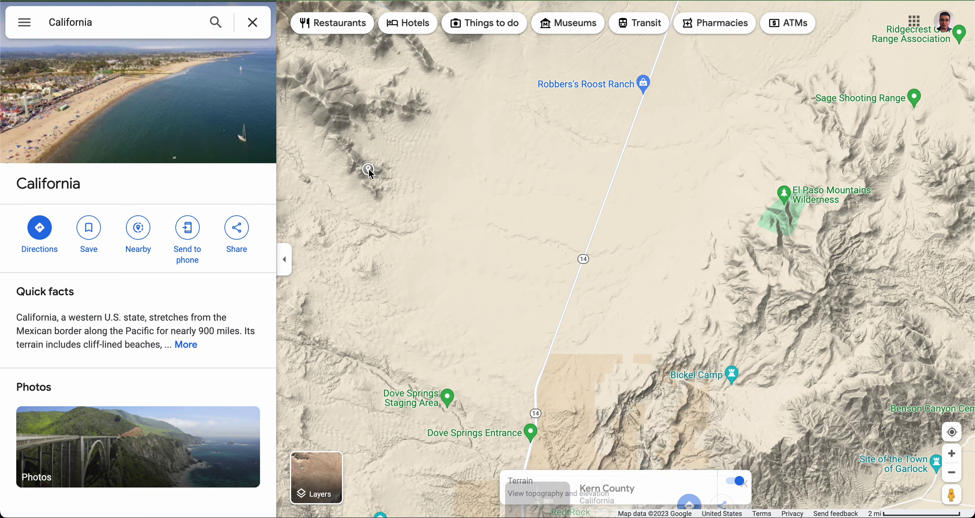
right_click(387, 150)
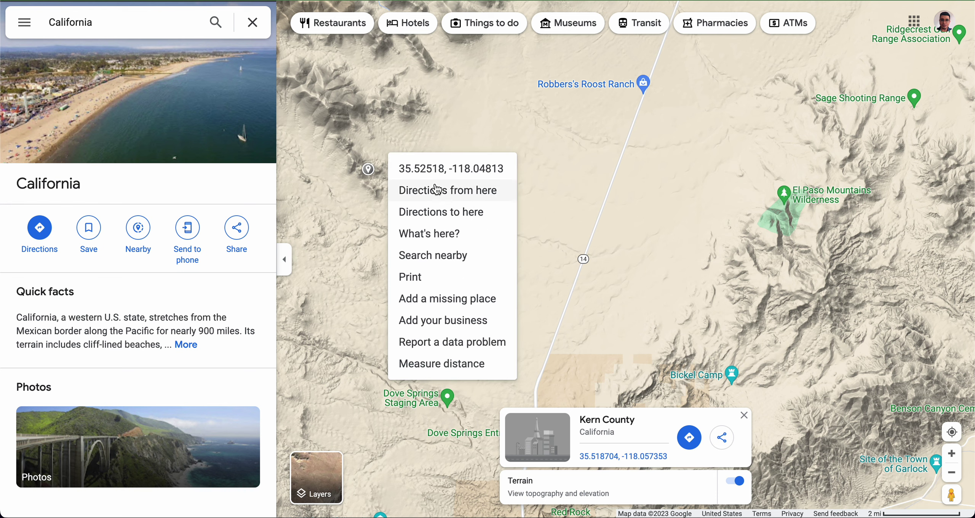
click(444, 363)
click(355, 136)
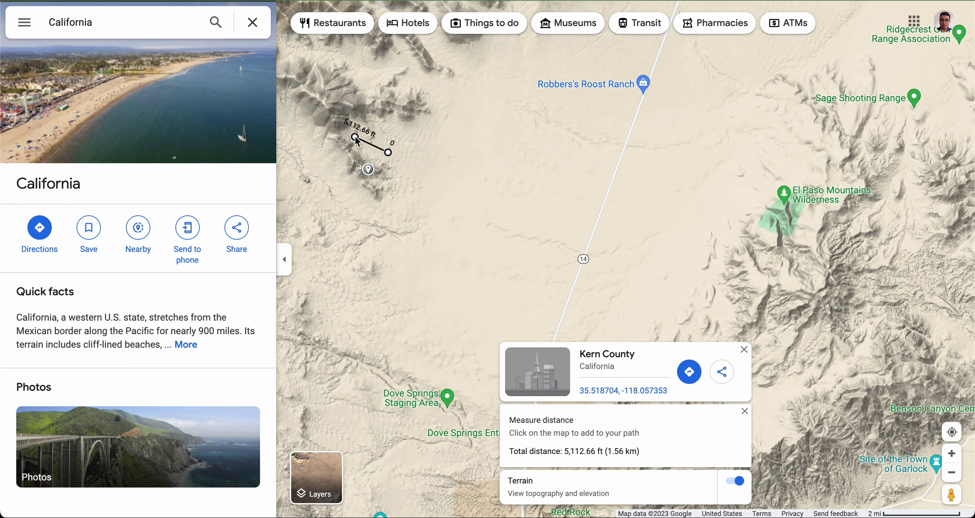
click(329, 145)
click(329, 172)
click(359, 195)
click(391, 192)
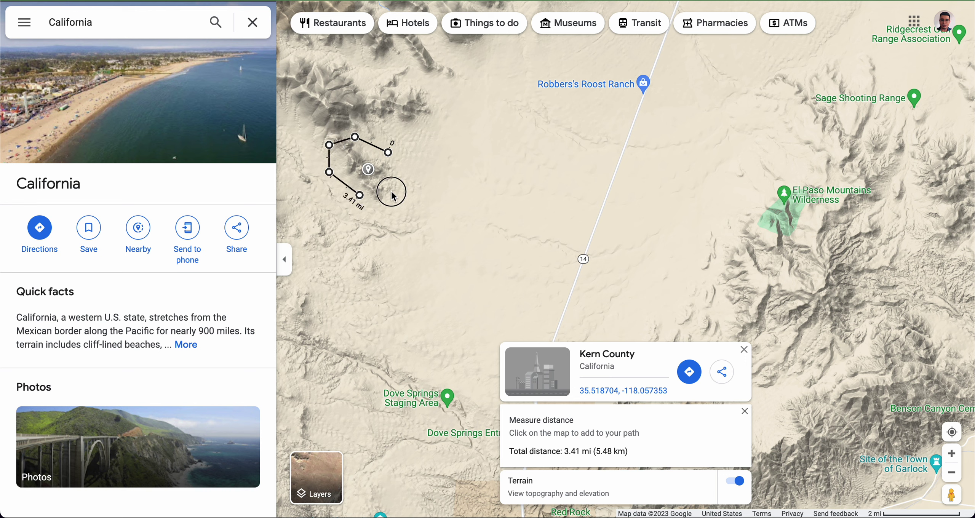
click(389, 153)
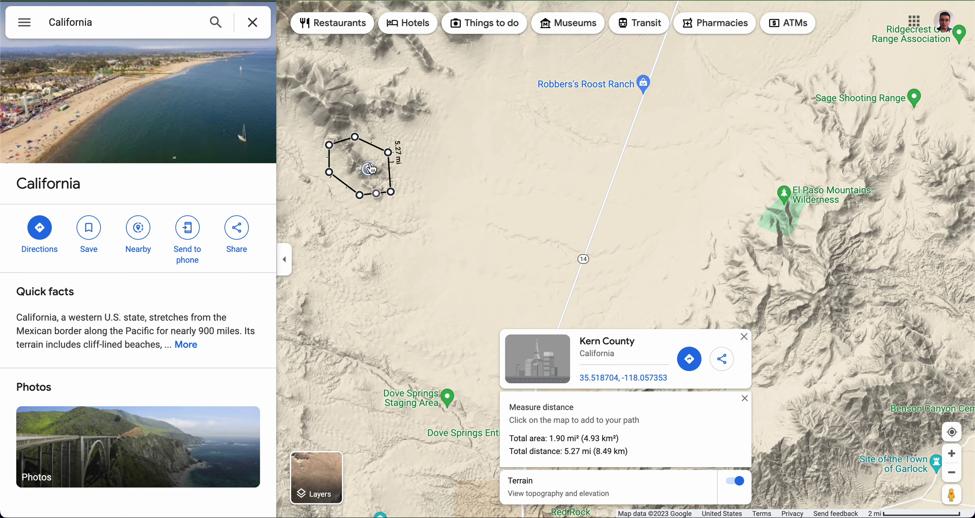
drag(370, 171, 433, 206)
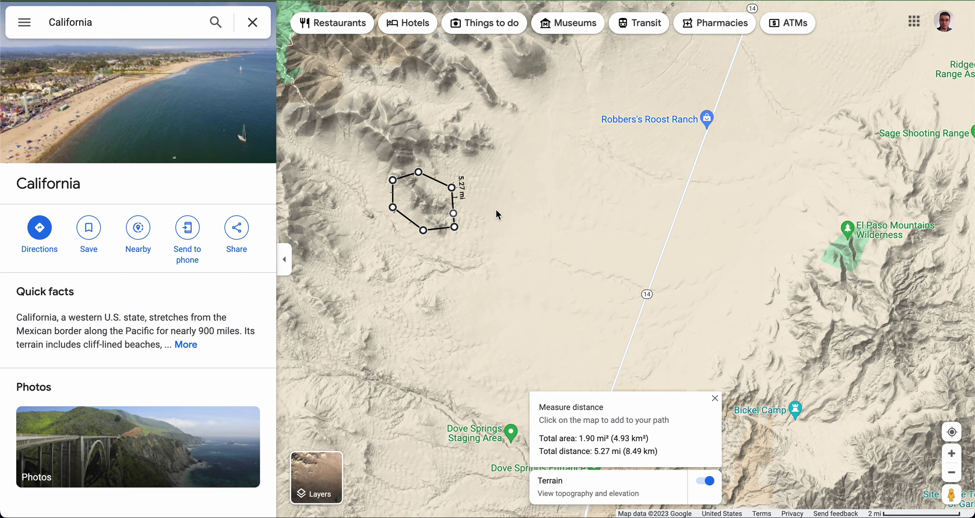
click(714, 398)
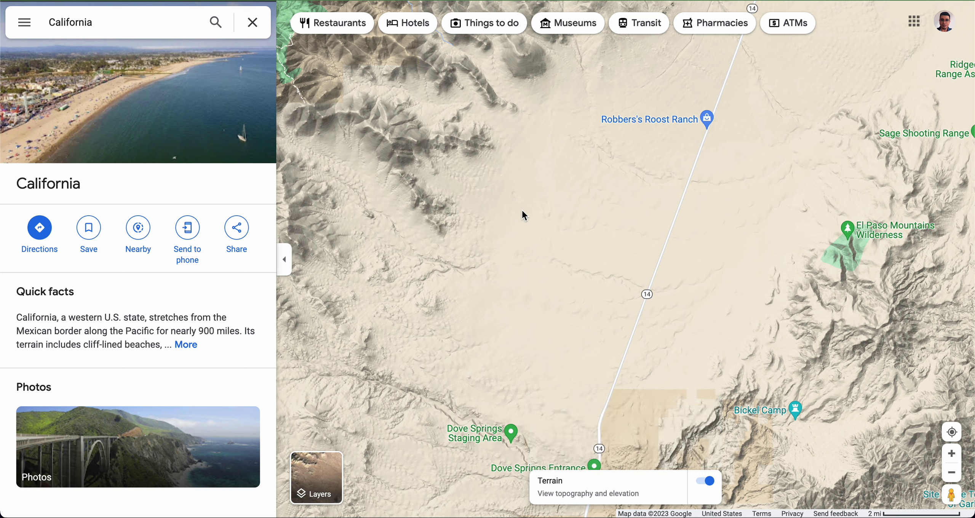
Measure the area of a closed four-cornered plot on the flat ground just east of the hill.
click(498, 192)
click(514, 207)
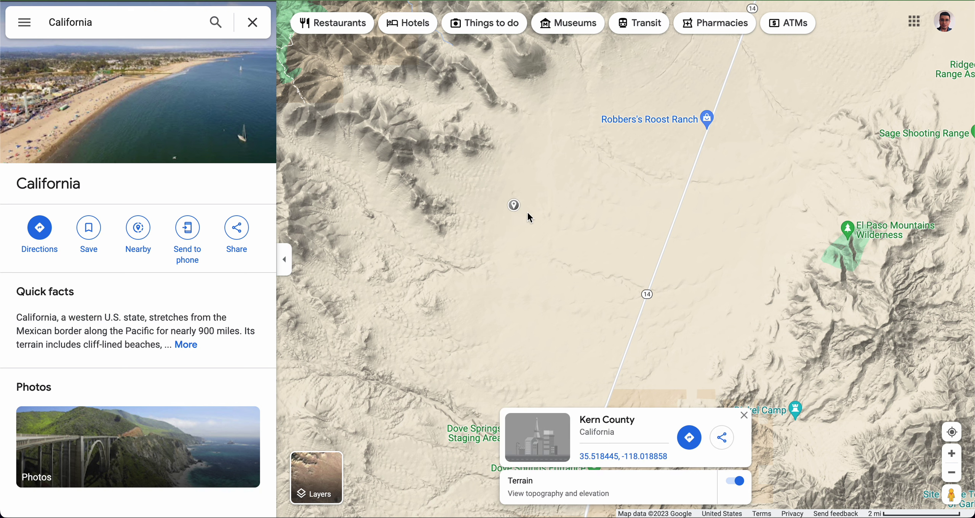
right_click(528, 211)
click(580, 423)
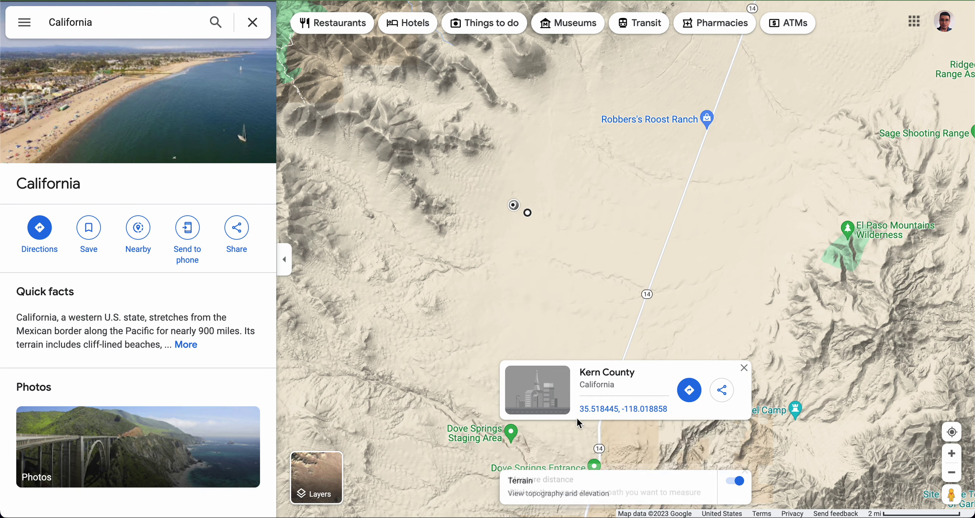
click(508, 181)
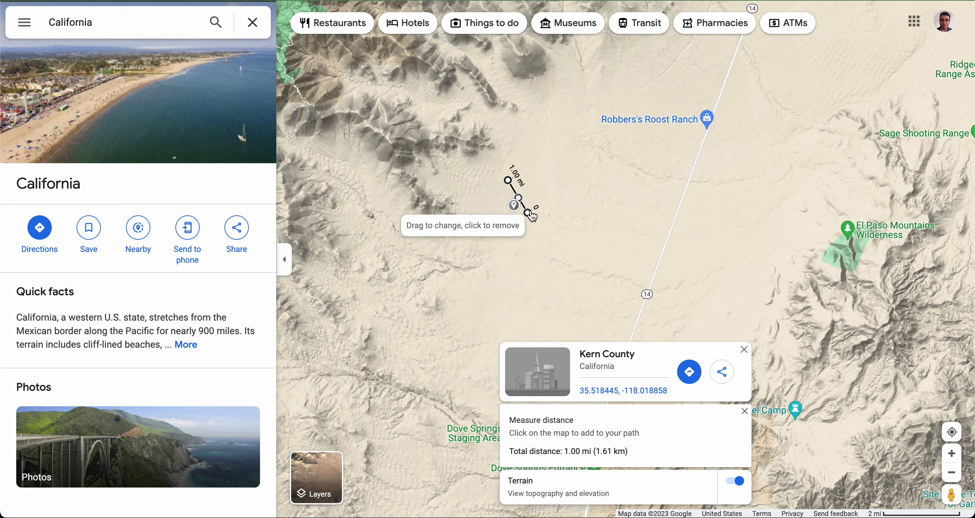
drag(532, 215, 537, 195)
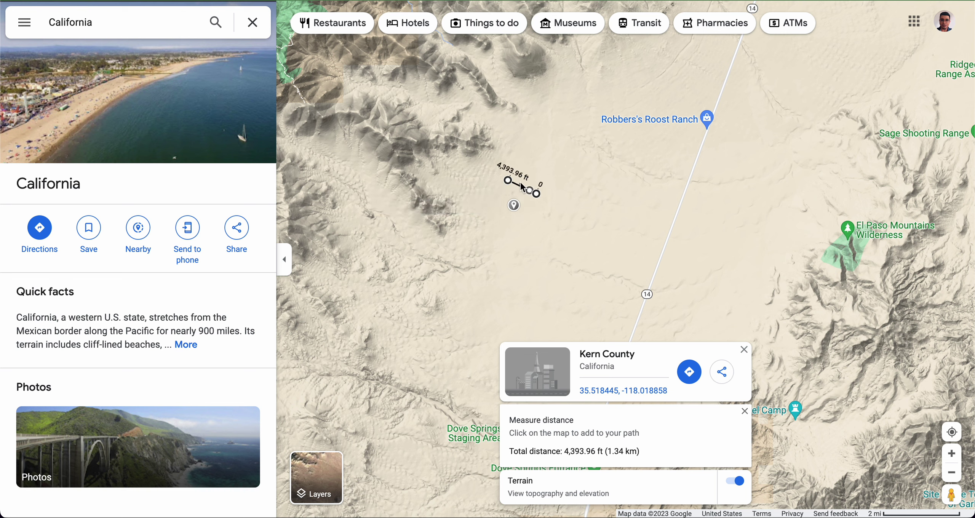
click(494, 208)
click(523, 224)
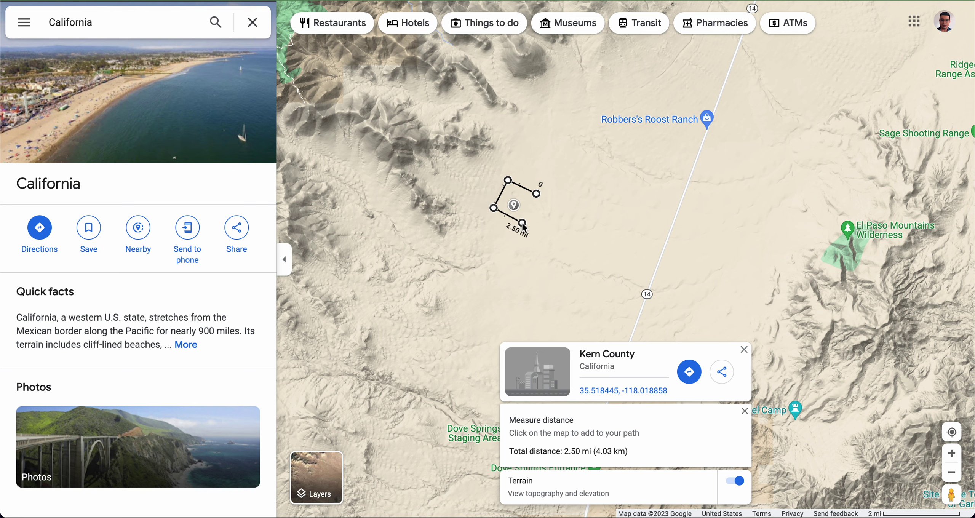
click(537, 196)
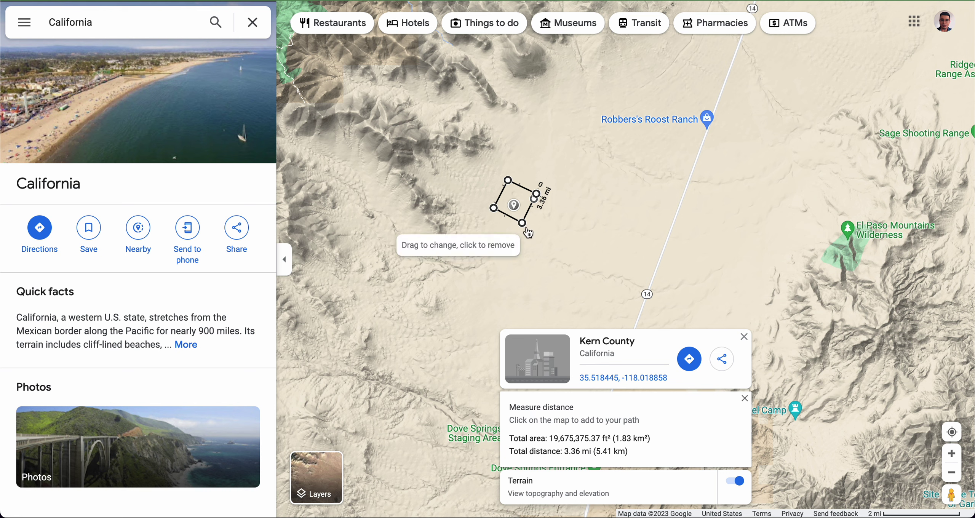
Extend the measured plot eastward by shifting its eastern corners and adding a fifth corner at its southeast end.
drag(522, 223, 544, 202)
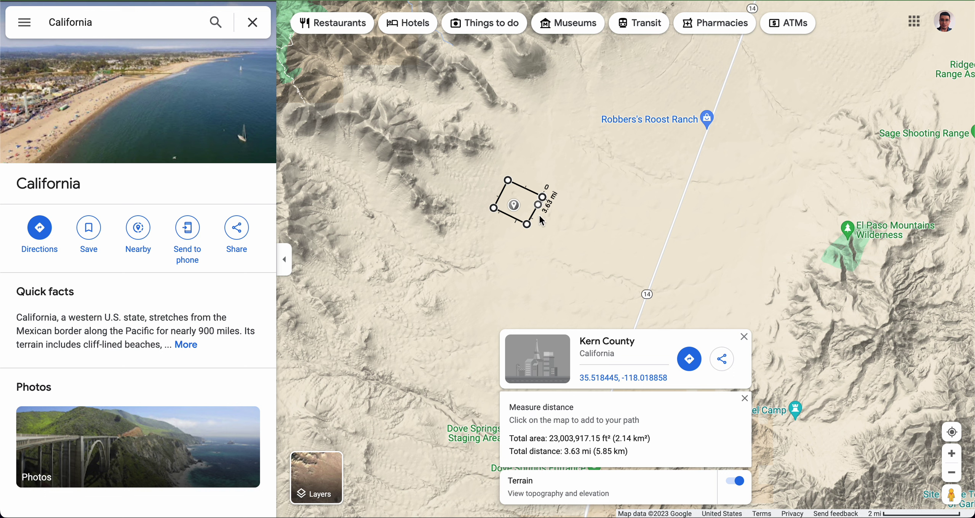
drag(537, 205, 546, 233)
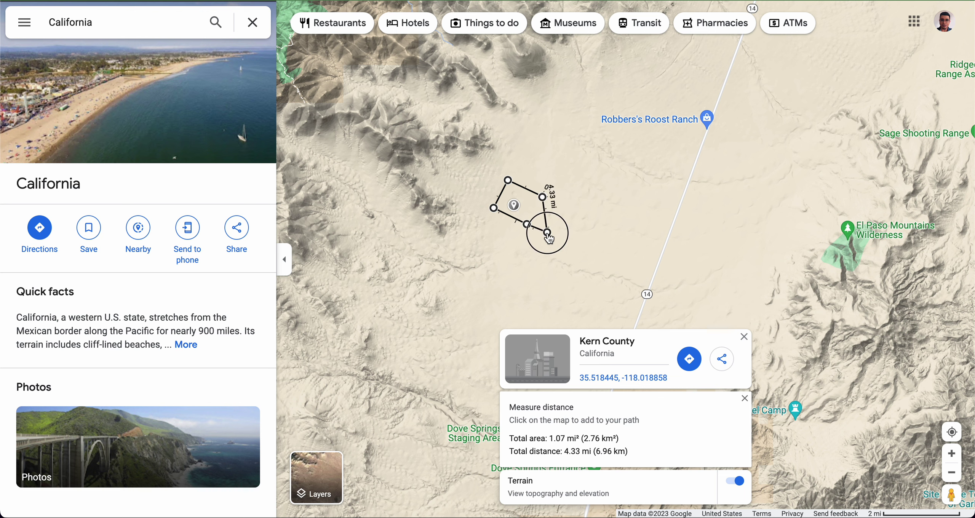
click(559, 201)
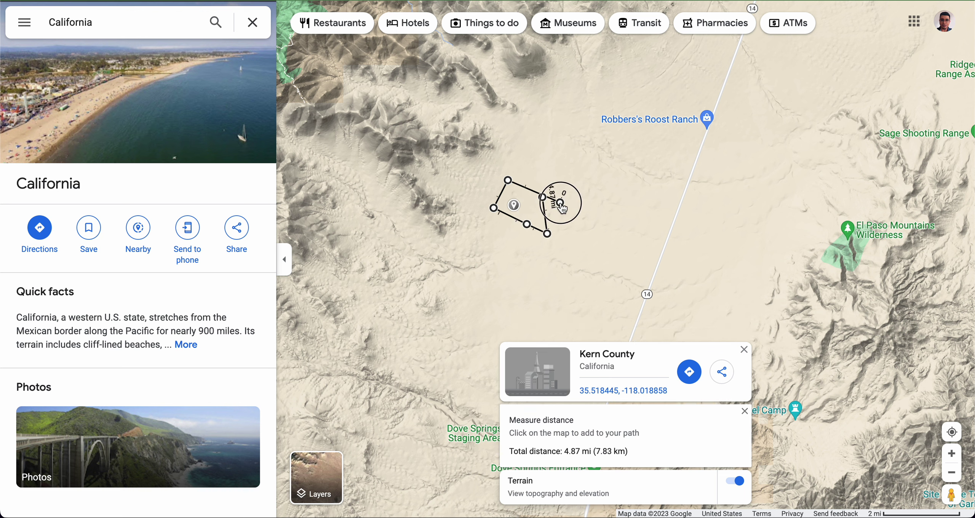
drag(550, 204, 559, 202)
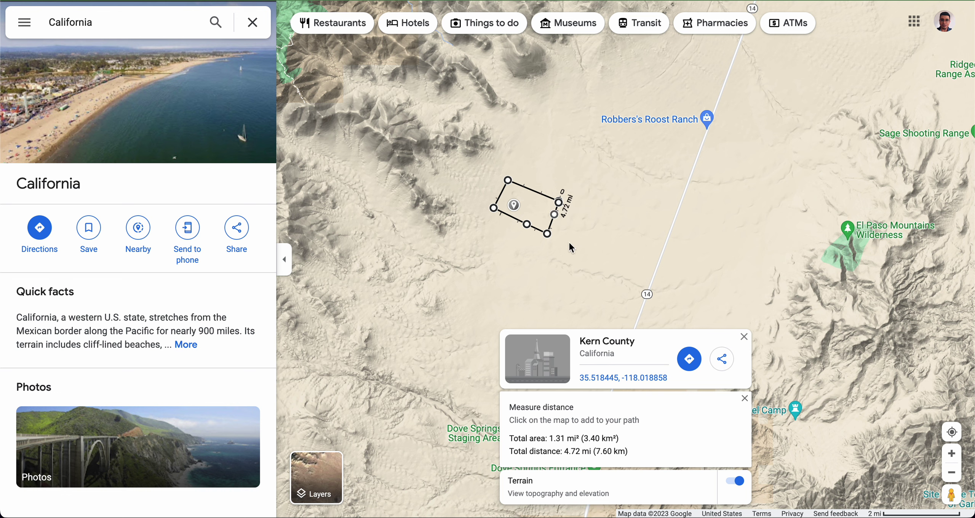
Shrink the measured plot to about 1.00 mi² by pulling its eastern and southeastern corners inward.
drag(547, 234, 545, 208)
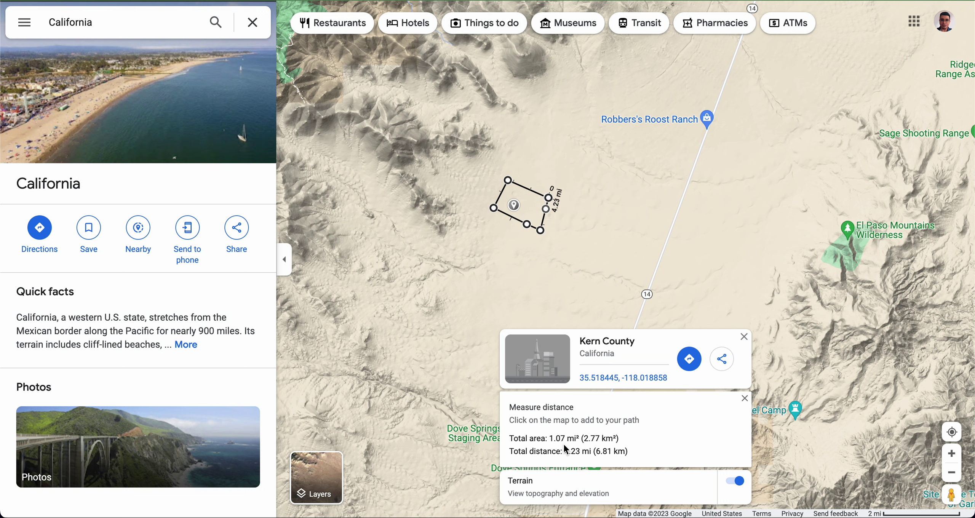
drag(540, 230, 536, 227)
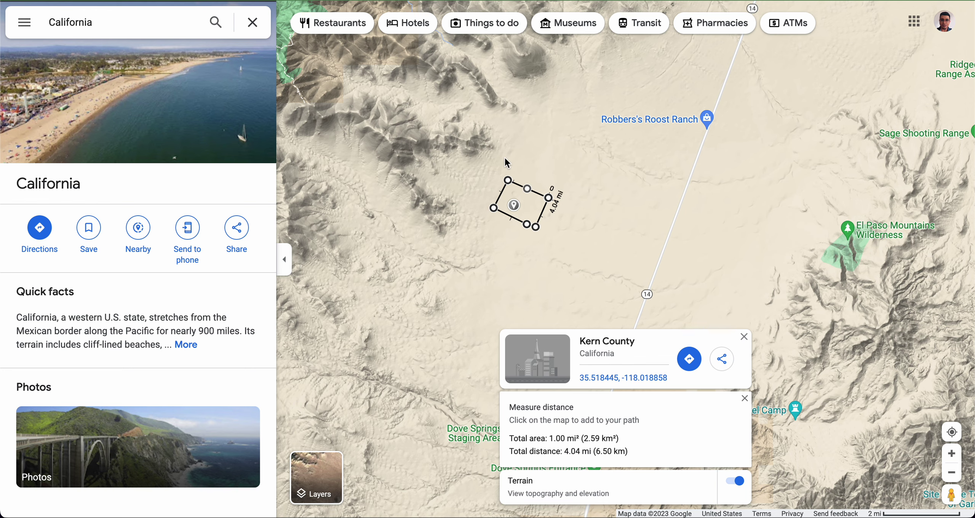
scroll(504, 157, up, 3)
scroll(504, 156, up, 2)
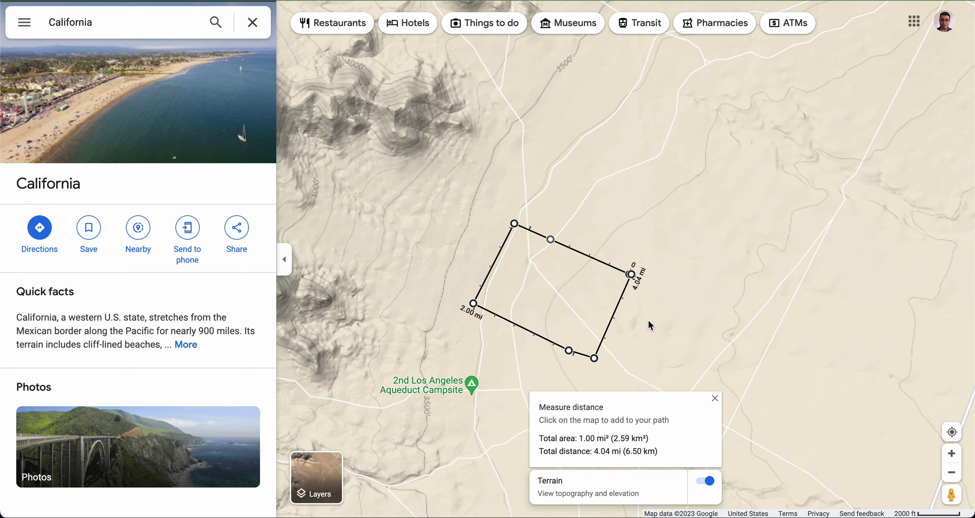
click(597, 351)
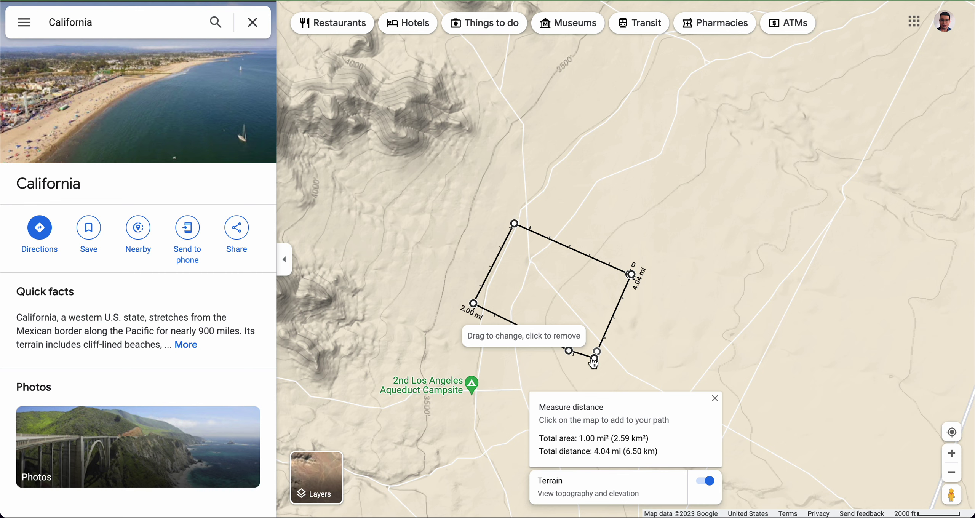
click(594, 359)
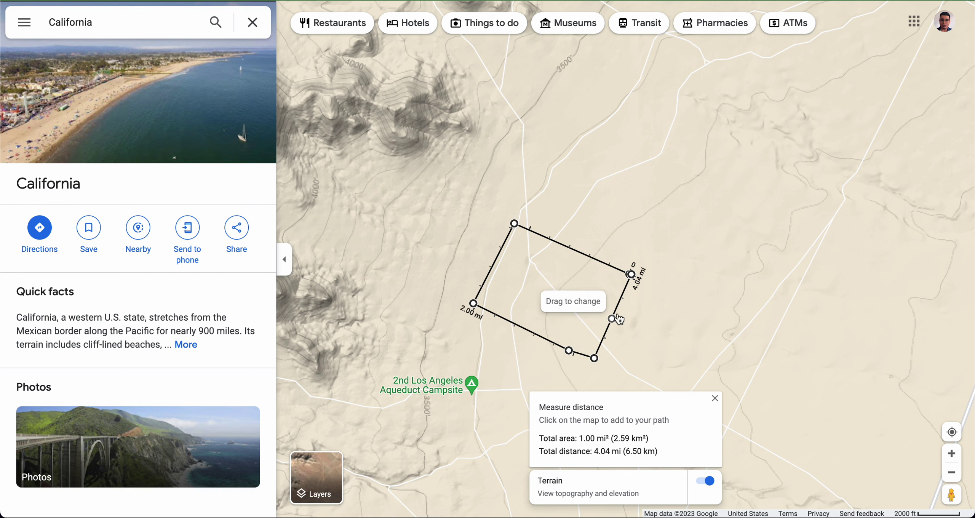
Shift the outline's corners eastward one by one so the path lies on the flat ground east of the road junction.
drag(631, 274, 690, 247)
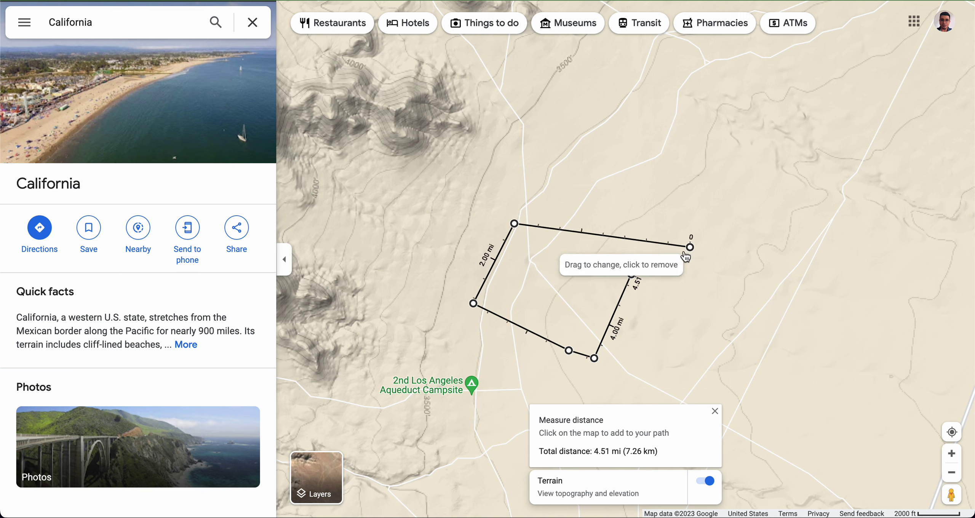
drag(630, 275, 673, 391)
drag(597, 360, 627, 356)
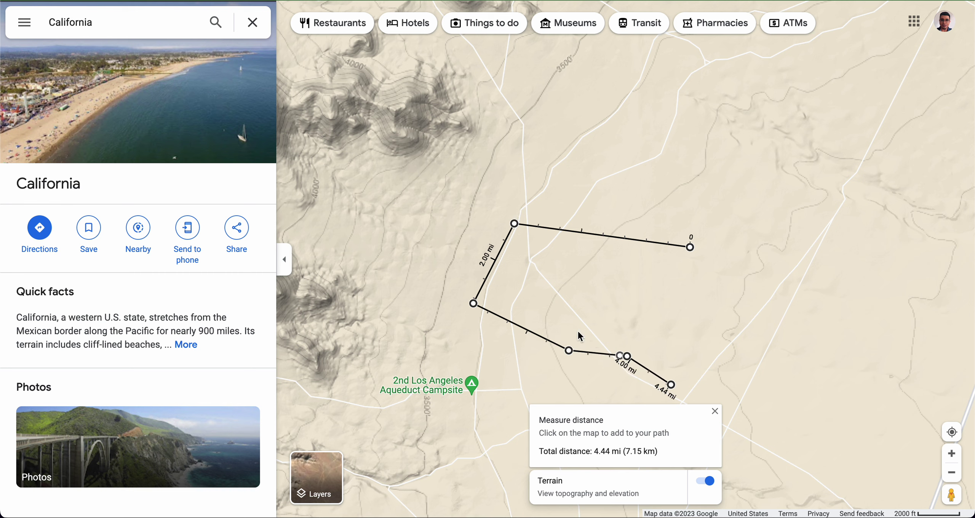
drag(569, 351, 544, 266)
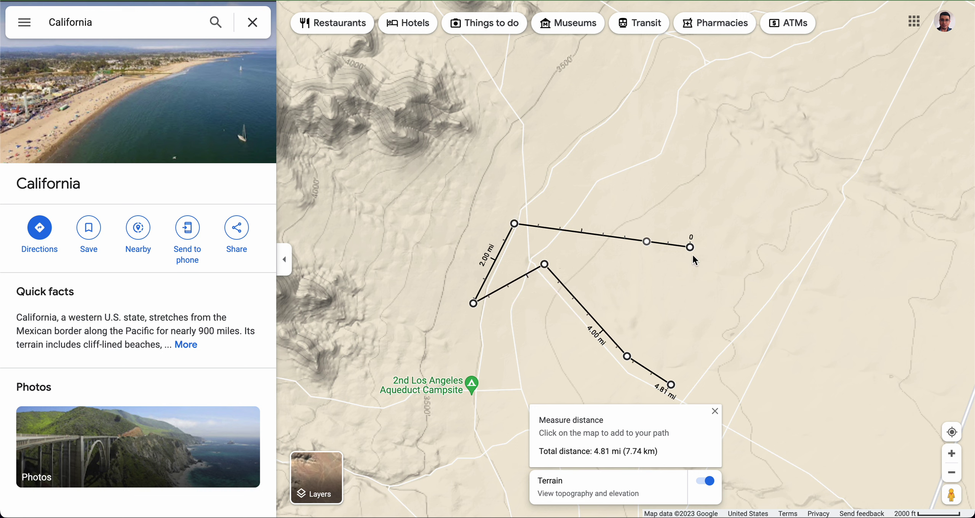
drag(689, 247, 736, 297)
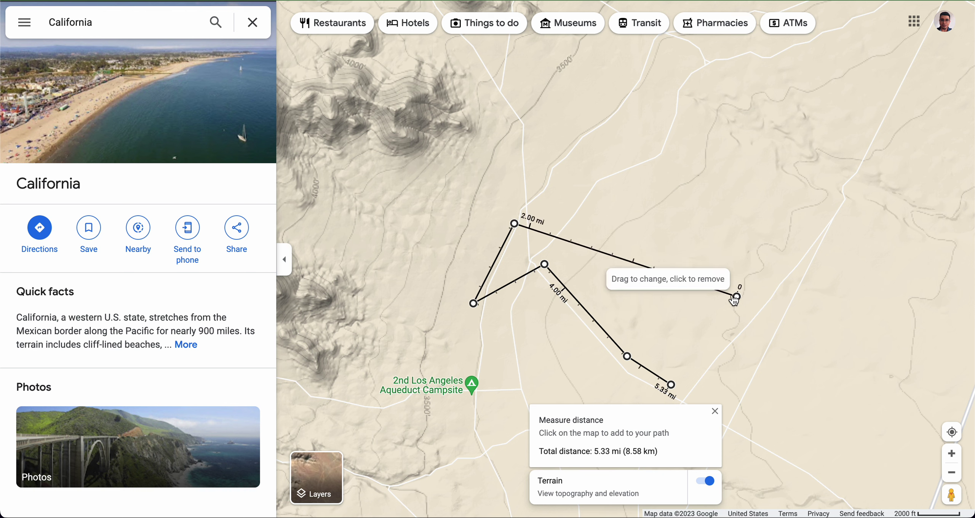
drag(474, 303, 561, 249)
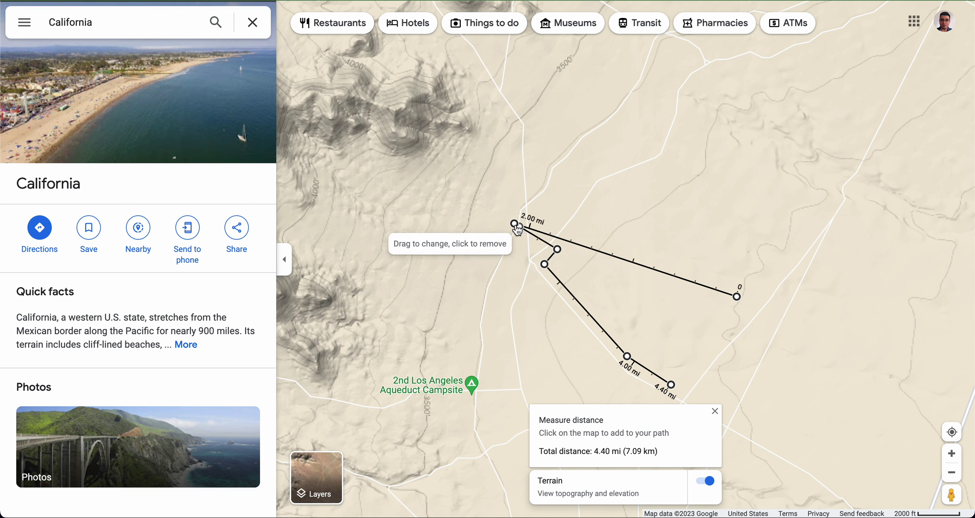
drag(514, 225, 578, 222)
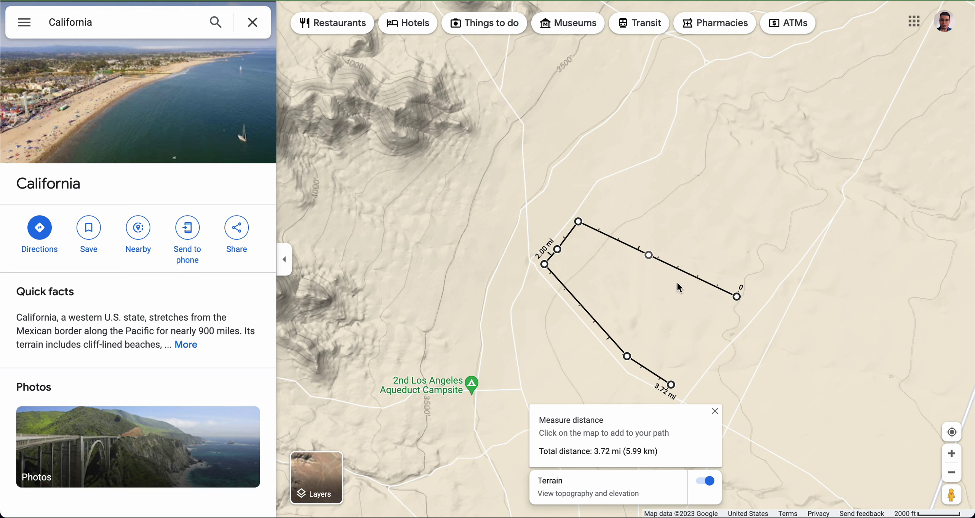
Close the outline with an extra corner on its east side, and pull the start corner inward to reduce the area to about one square mile.
click(716, 335)
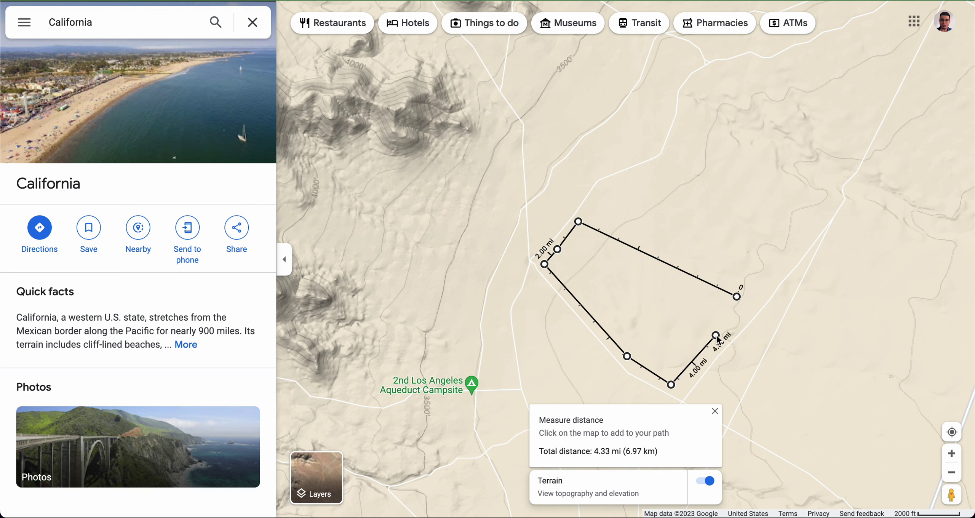
click(737, 297)
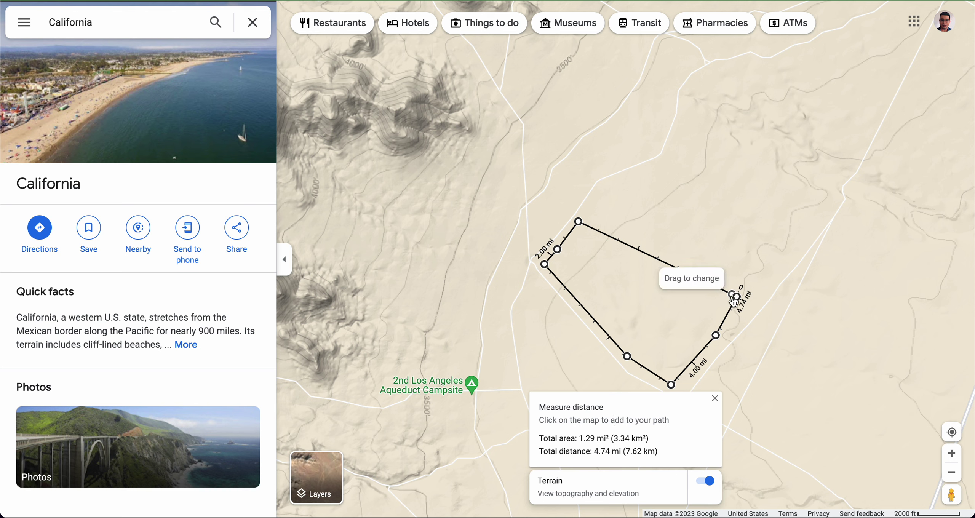
drag(735, 298, 707, 318)
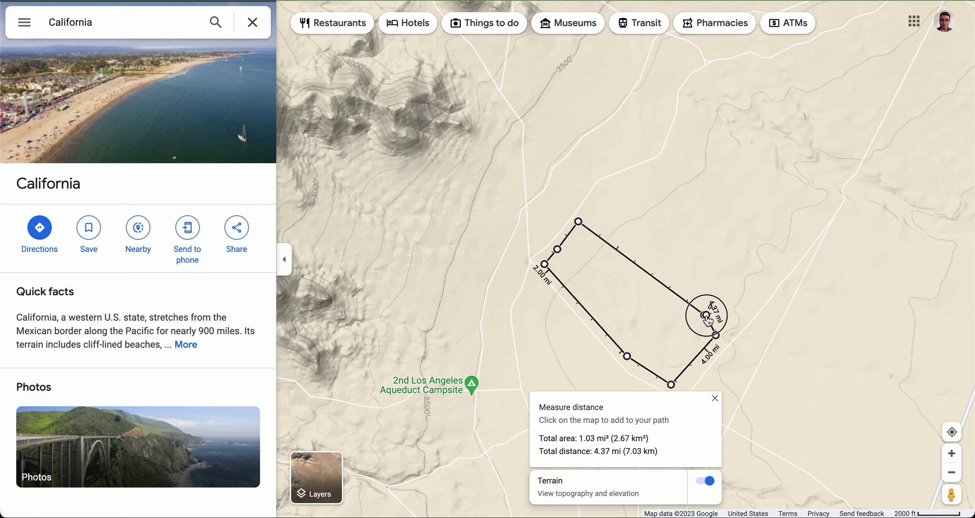
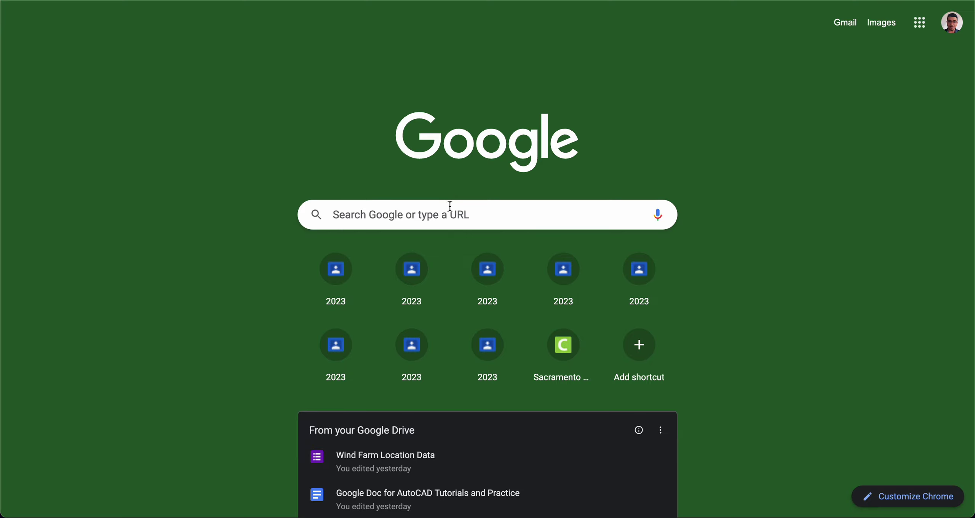
Search Google for "convert square feet to square mile" and convert 27,812,984.28 square feet to square miles.
text(conver)
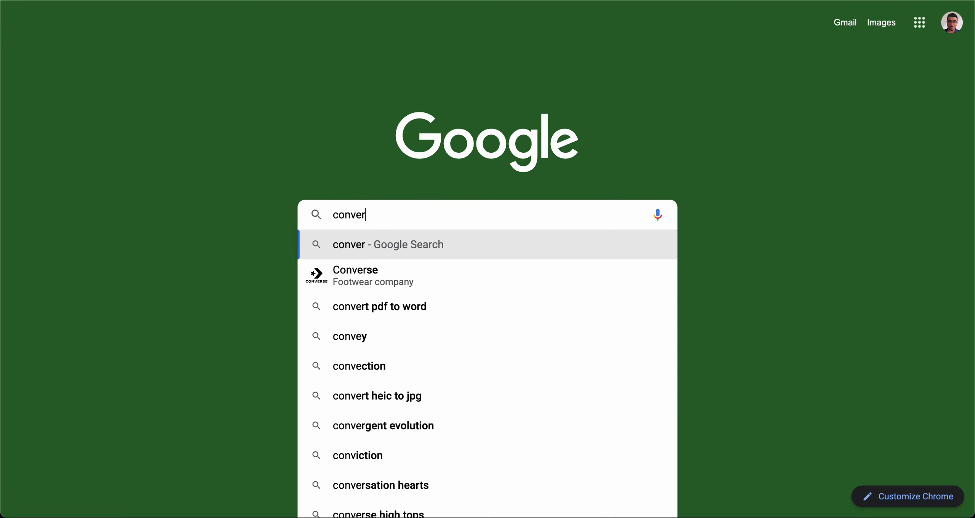
text(t square fe)
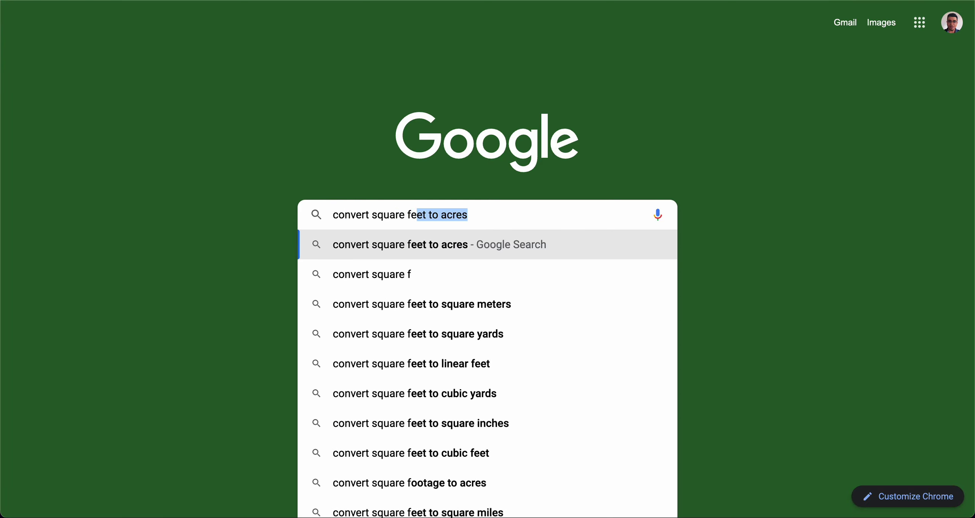
text(et to square mile)
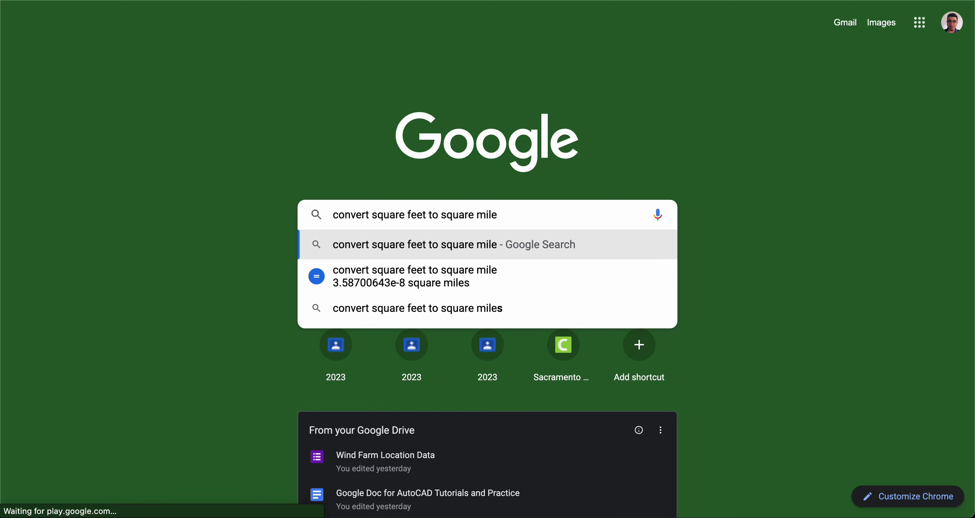
key(Return)
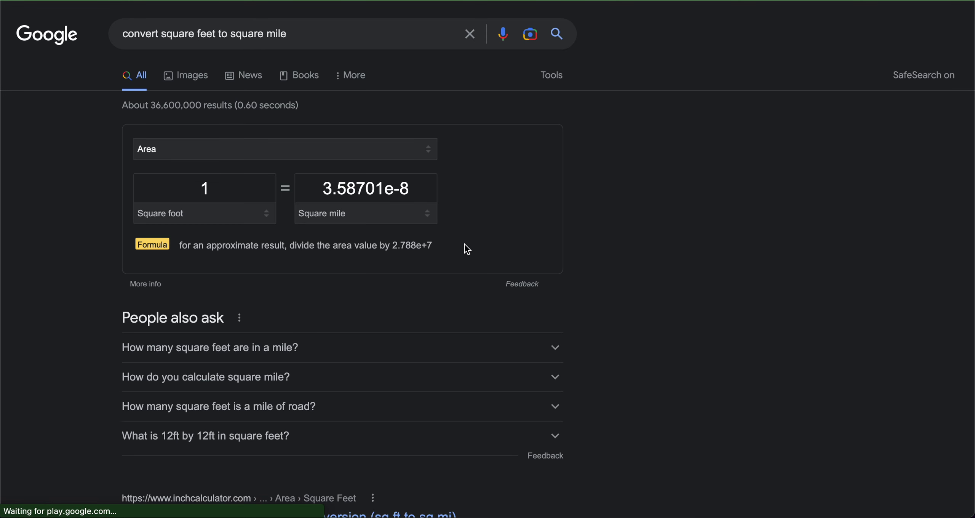
drag(217, 187, 189, 187)
key(BackSpace)
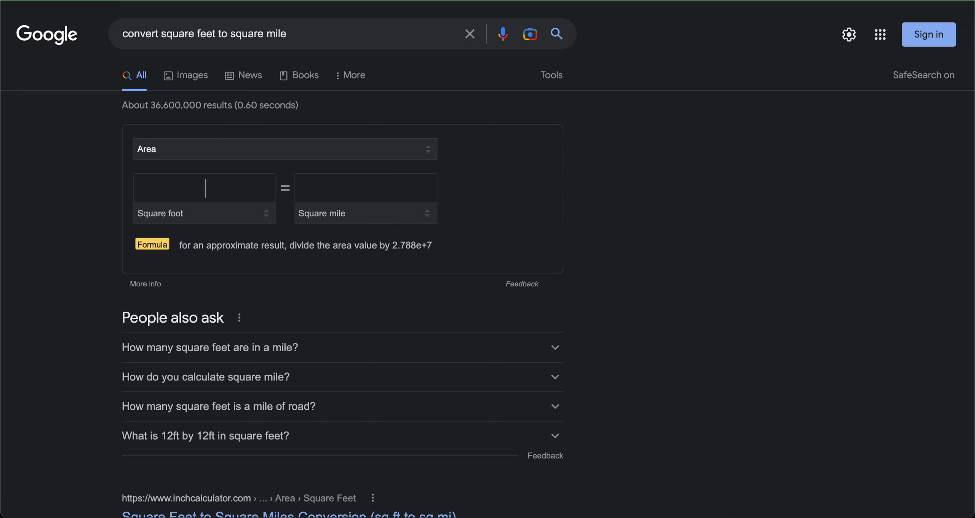
text(27,812,984.28)
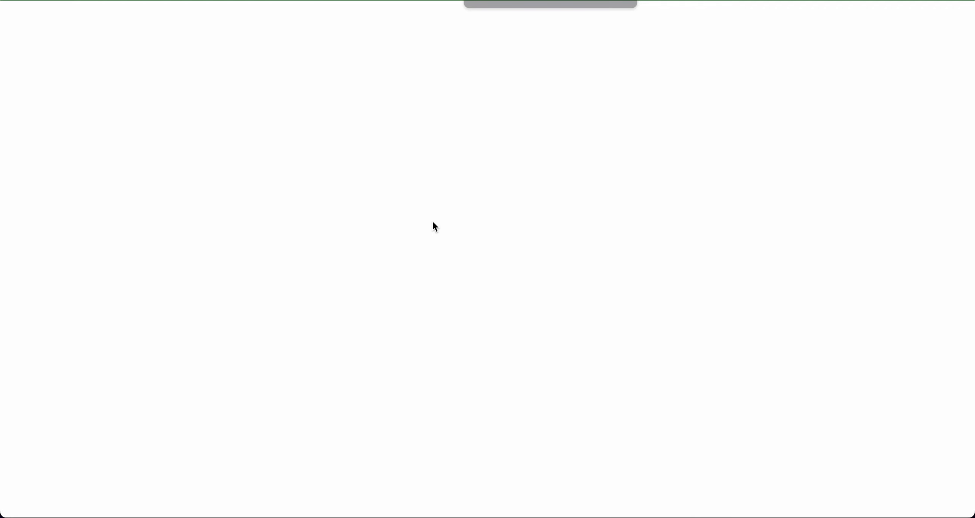
Check the site-size constraint in the "Step 1 Directions - Integrated Unit (Wind Energy)" document.
scroll(490, 291, up, 8)
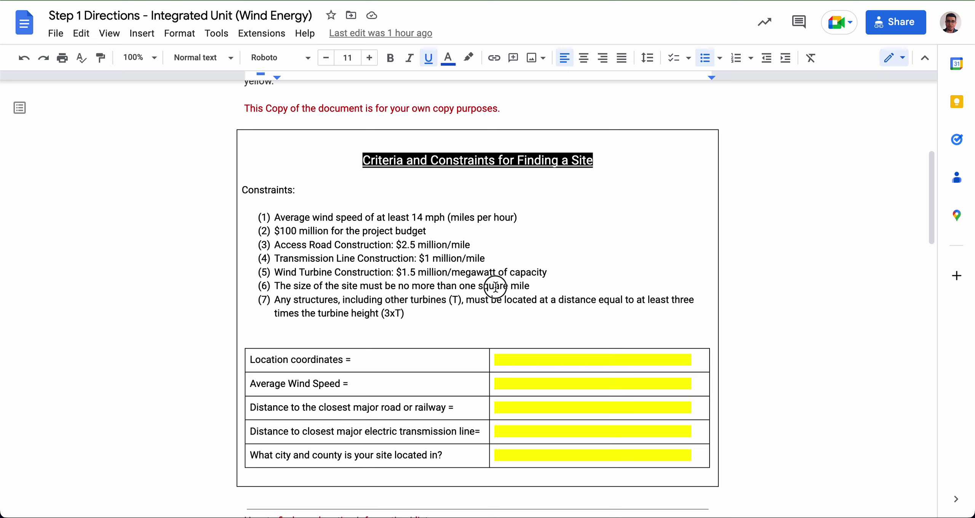
click(484, 286)
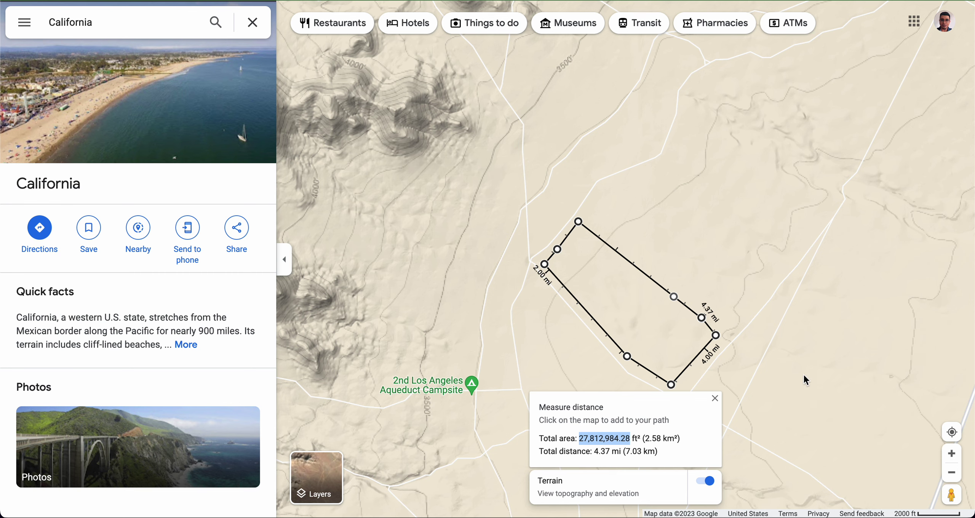
Capture a screenshot of the measured plot in Google Maps and paste it below the red screenshots note in the Criteria and Constraints document.
click(716, 251)
drag(716, 251, 927, 362)
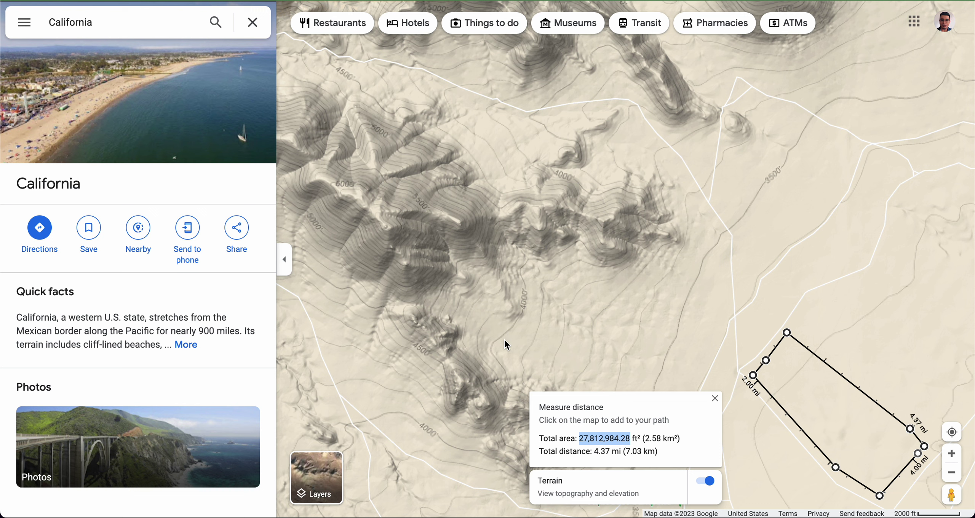
key(super+shift+4)
drag(520, 513, 970, 317)
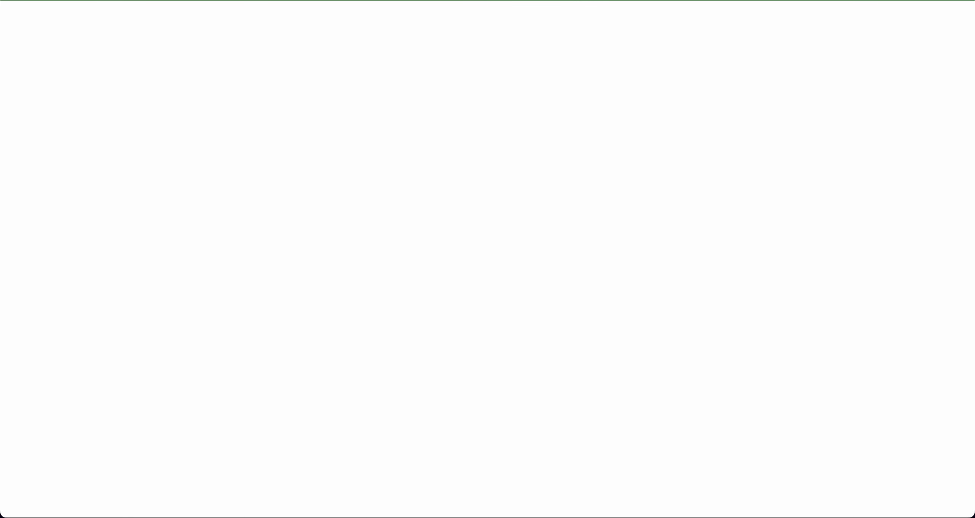
click(432, 286)
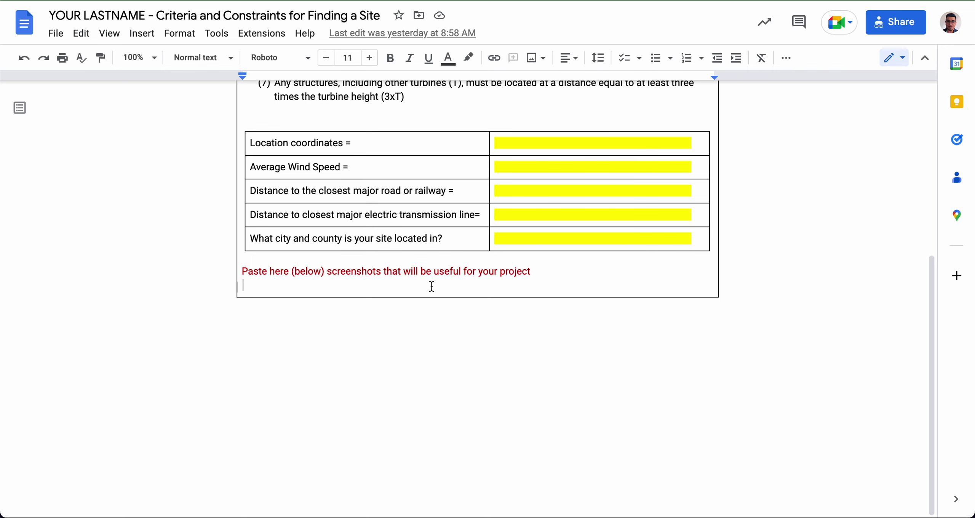
key(ctrl+v)
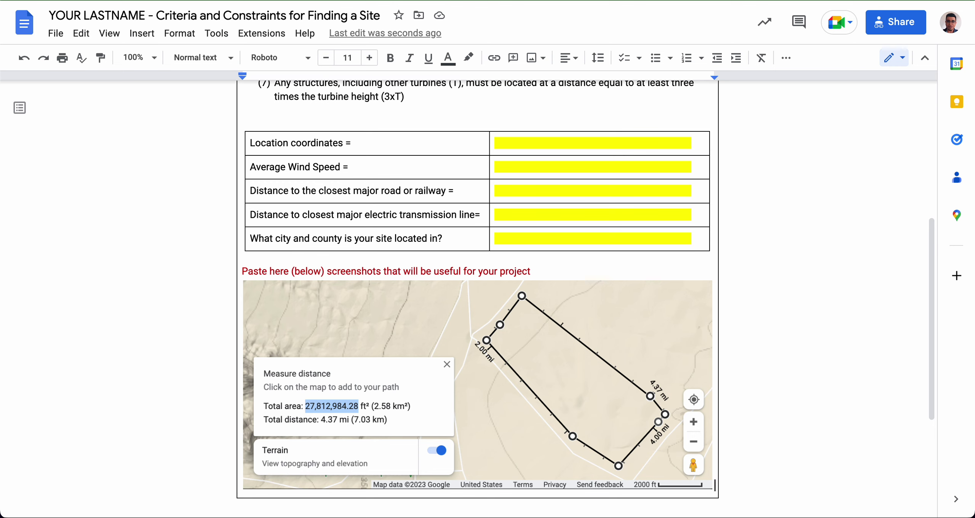
Return to Google Maps, clear the plot measurement, and mark a point inside the former plot to show its coordinates.
key(ctrl+Tab)
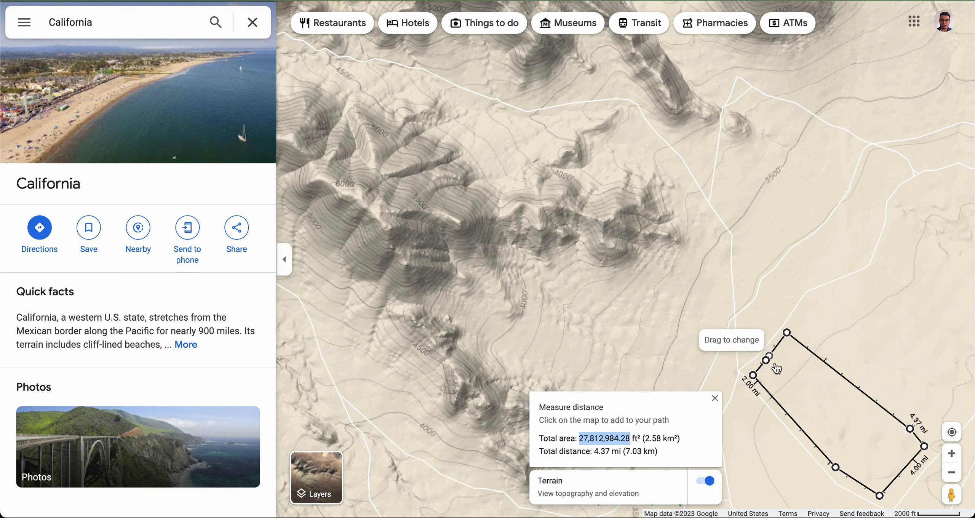
click(759, 367)
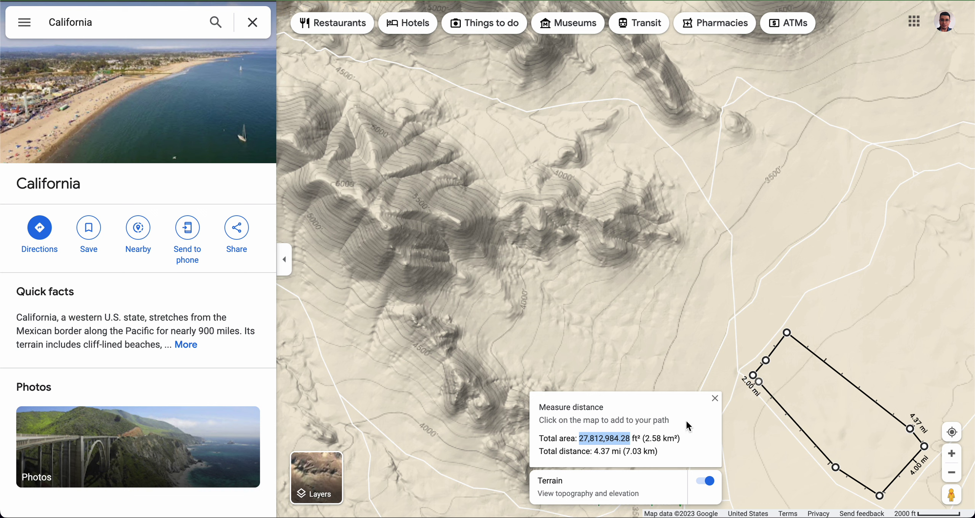
click(758, 381)
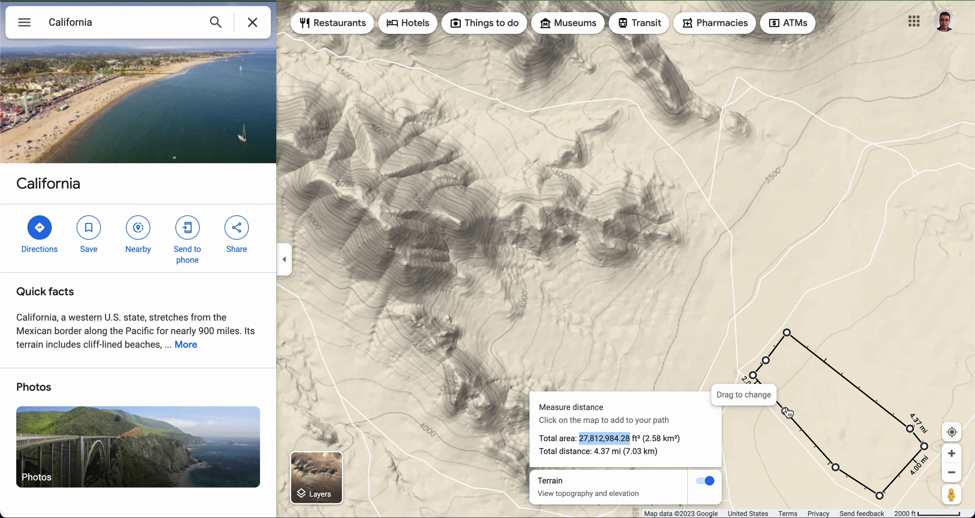
click(787, 369)
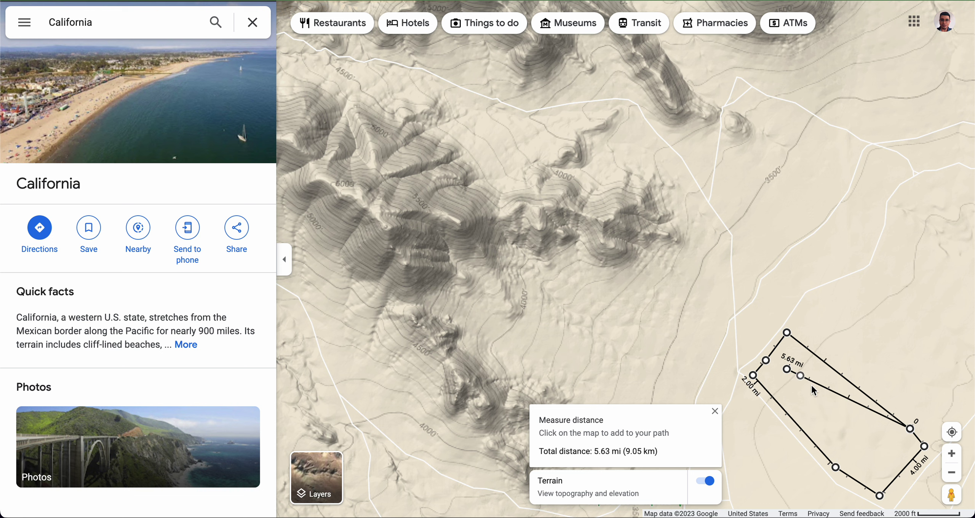
click(715, 410)
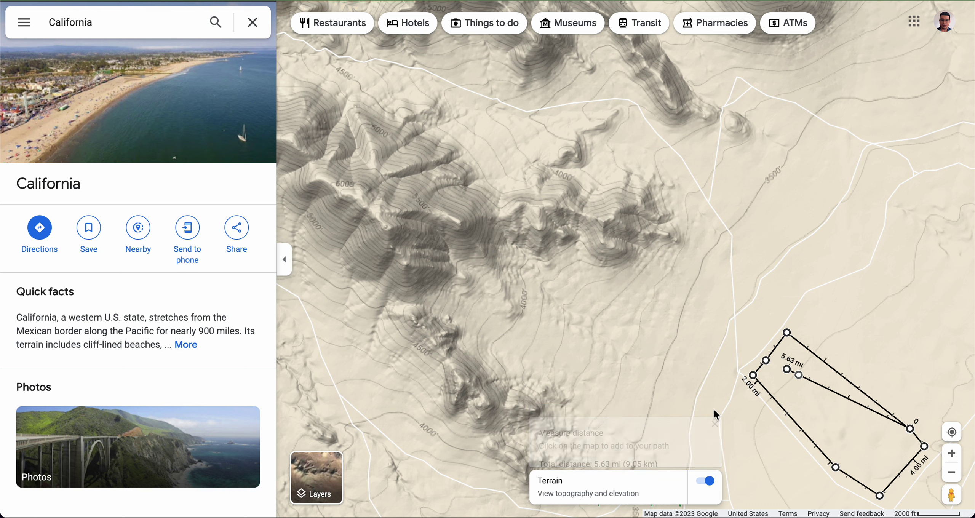
click(788, 374)
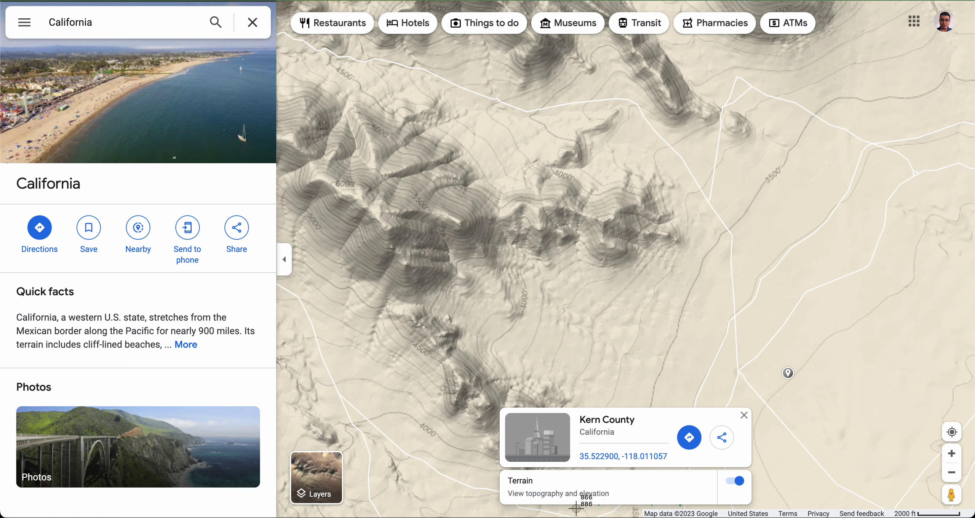
Capture a screenshot of the marked point with its coordinates card and paste it below the plot screenshot in the Criteria and Constraints document.
drag(495, 516, 964, 258)
key(super+Tab)
scroll(621, 420, down, 1)
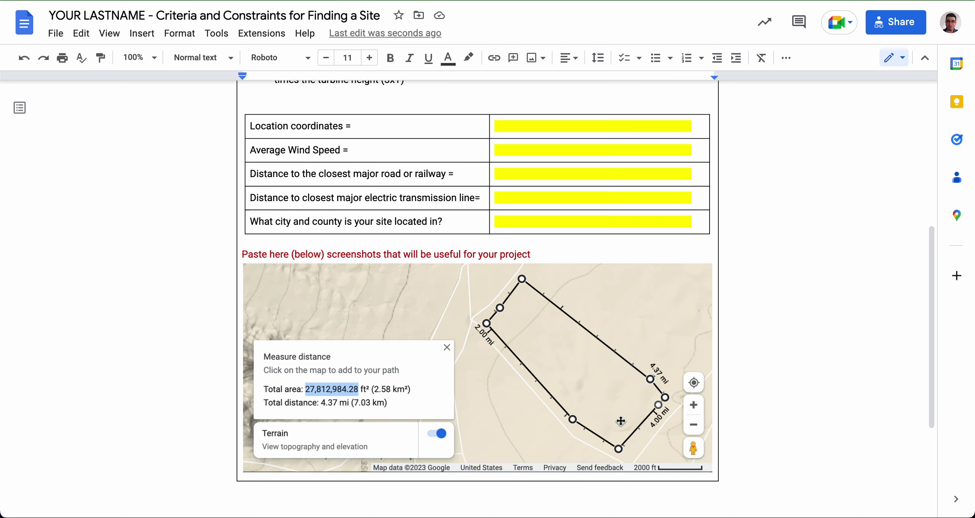
key(ctrl+v)
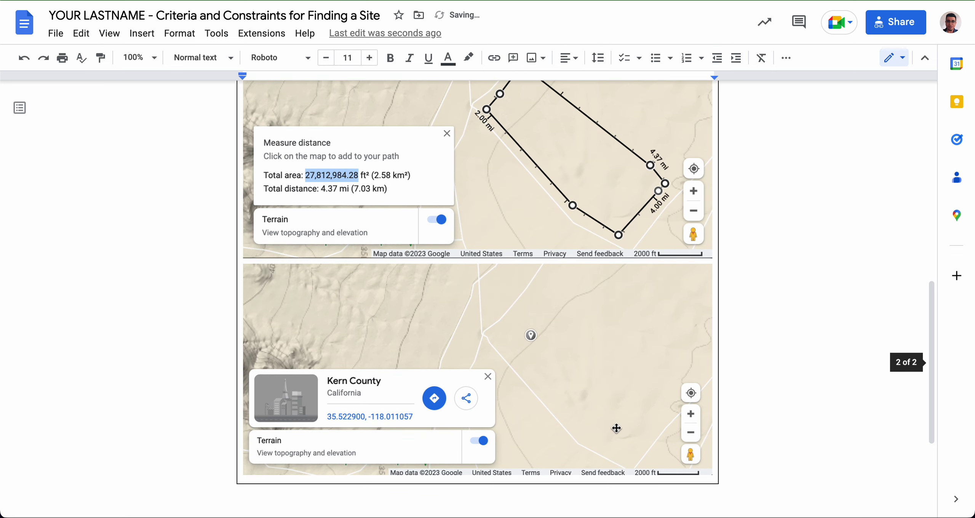
Add the caption "0.997 square miles" on its own line between the plot screenshot and the coordinates screenshot.
scroll(530, 225, up, 2)
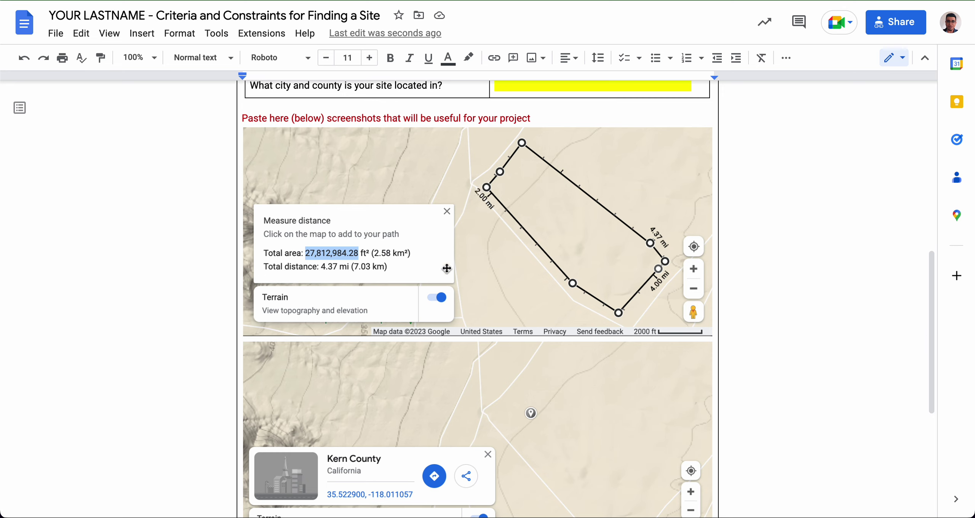
scroll(382, 276, down, 1)
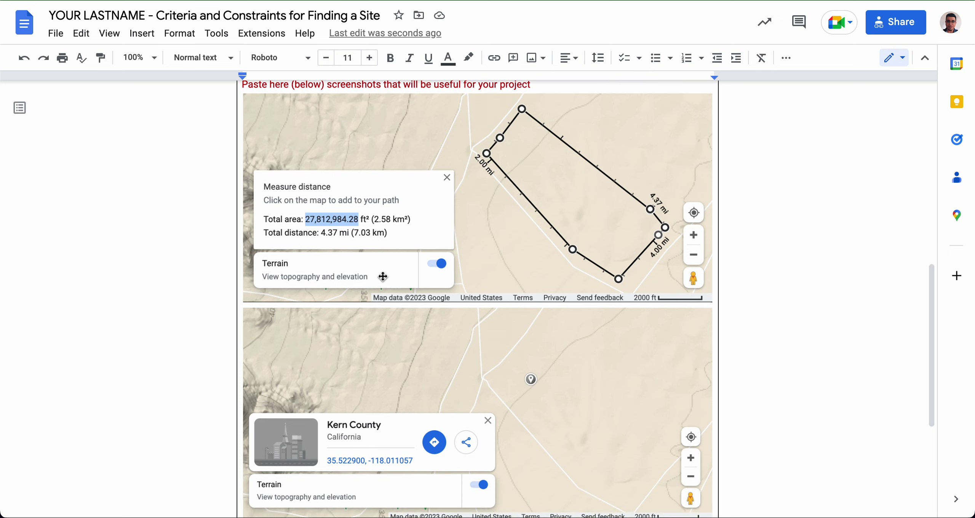
scroll(382, 277, up, 1)
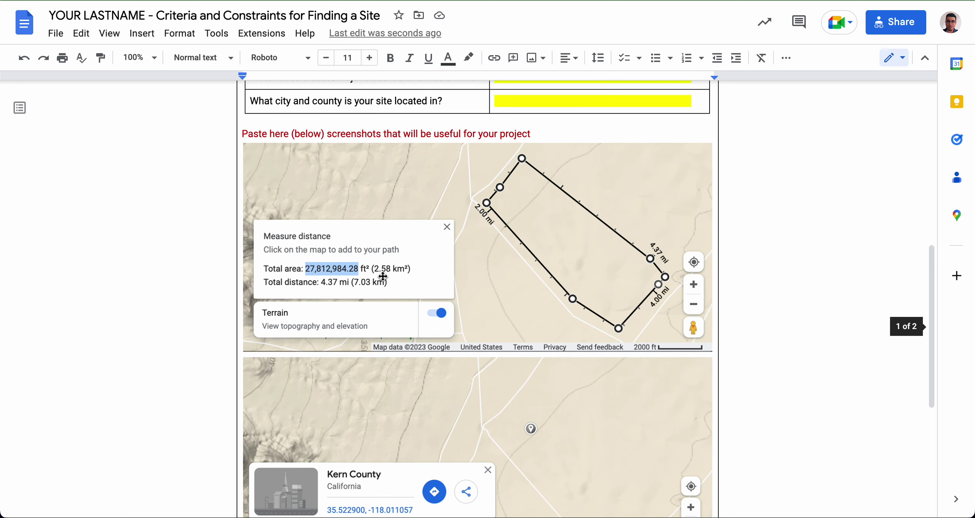
click(646, 291)
key(Right)
key(Return)
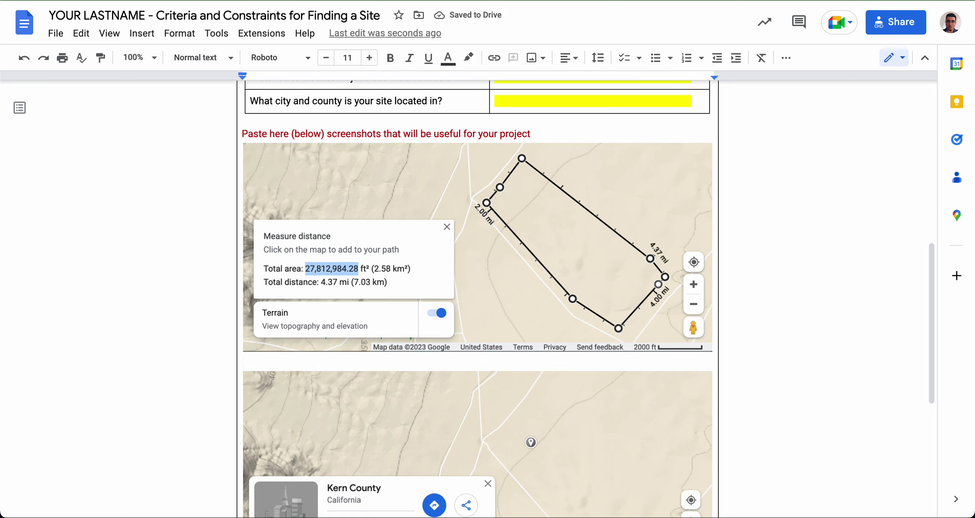
text(0.997 square mil)
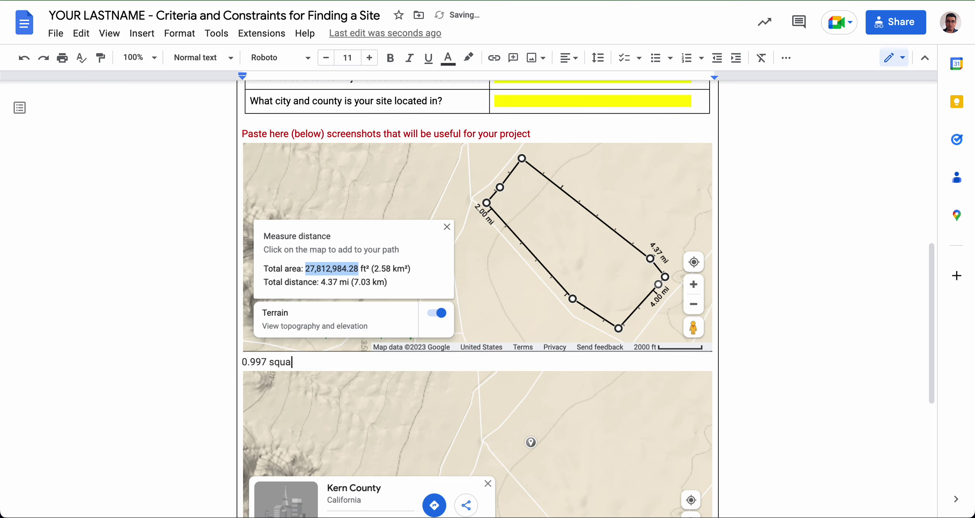
text(es)
Switch to the WIND FARM DATA document and examine the cost items, the turbine specification table and the turbine model data questions.
scroll(691, 298, down, 2)
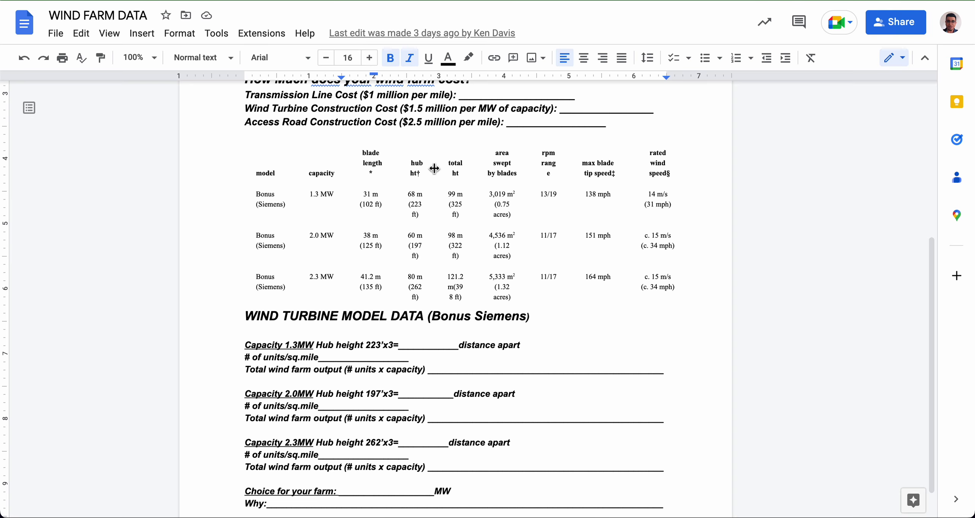
scroll(435, 168, up, 2)
scroll(435, 167, down, 1)
scroll(435, 168, up, 5)
scroll(435, 167, down, 3)
scroll(435, 167, down, 3)
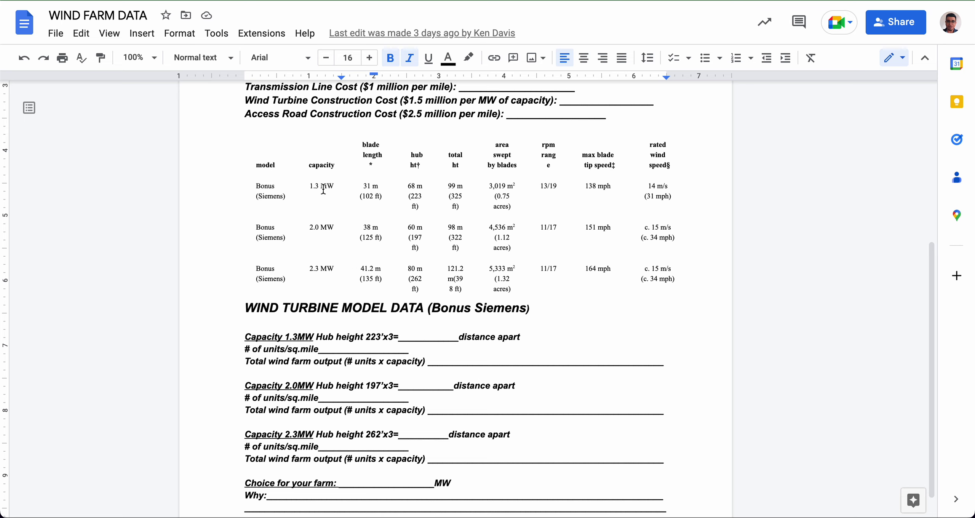
scroll(329, 189, up, 1)
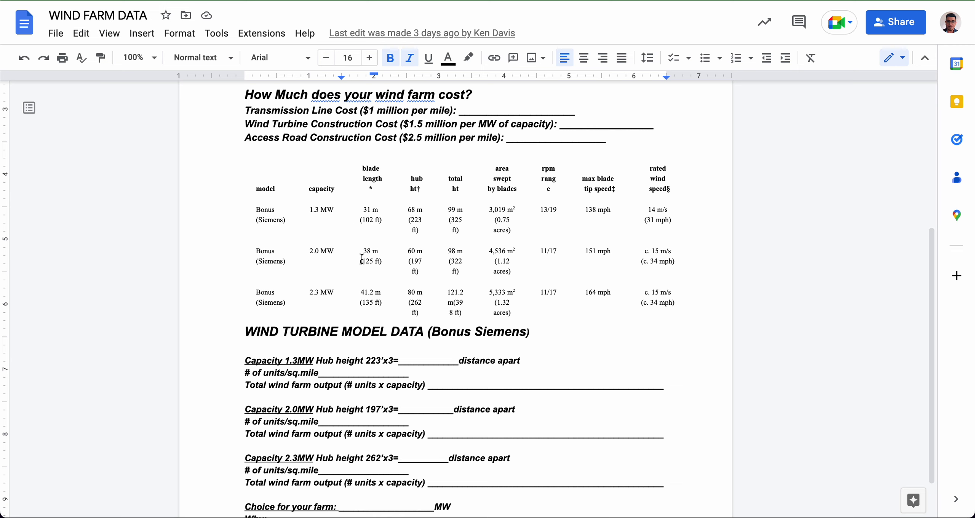
scroll(366, 292, down, 1)
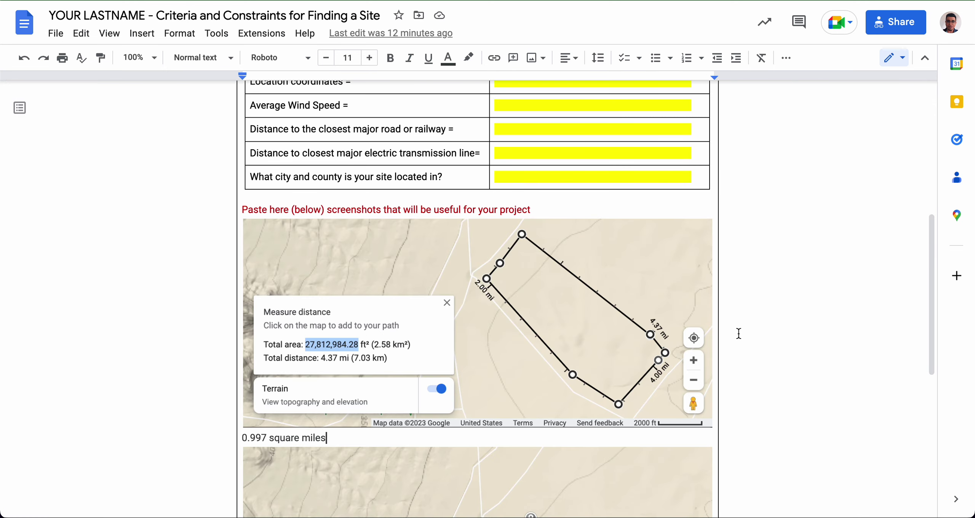
Return to the Criteria and Constraints document and review the pasted plot and coordinates screenshots and the unanswered site data table.
scroll(645, 323, down, 3)
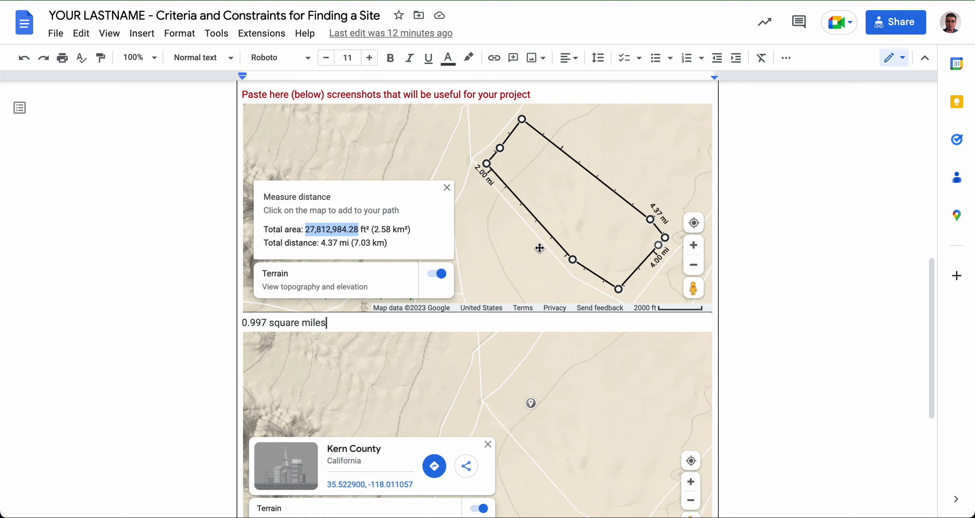
scroll(536, 308, down, 2)
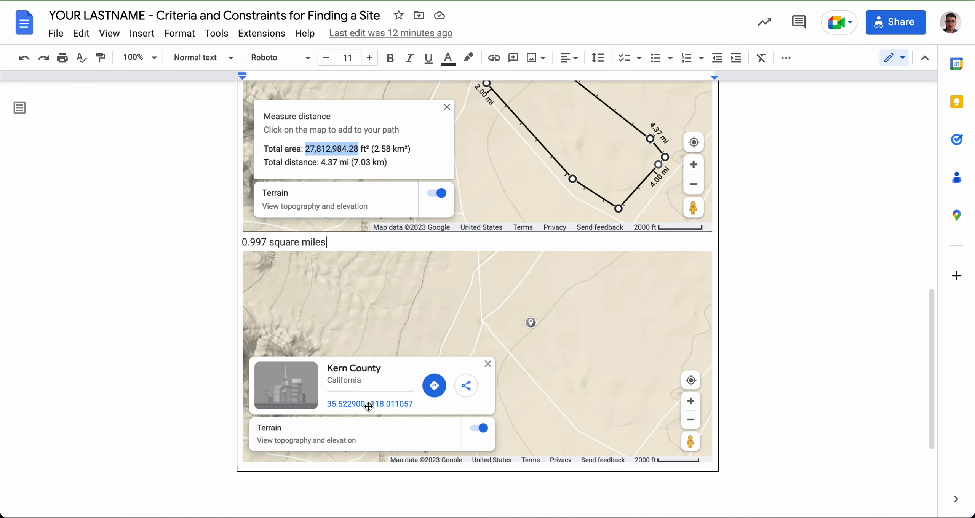
scroll(440, 326, up, 1)
scroll(440, 327, up, 6)
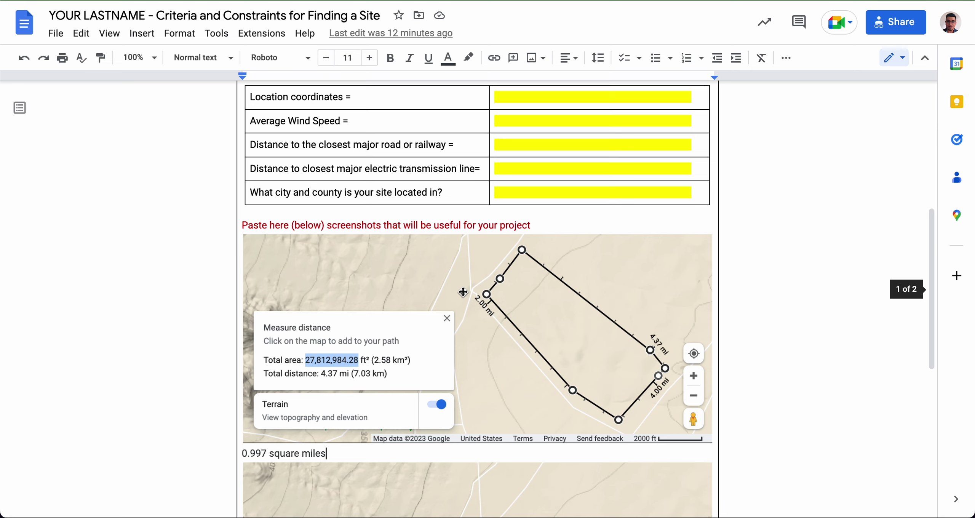
Go back to the WIND FARM DATA document and check the distance and output blanks under the Bonus Siemens turbine model data.
mouse_move(468, 5)
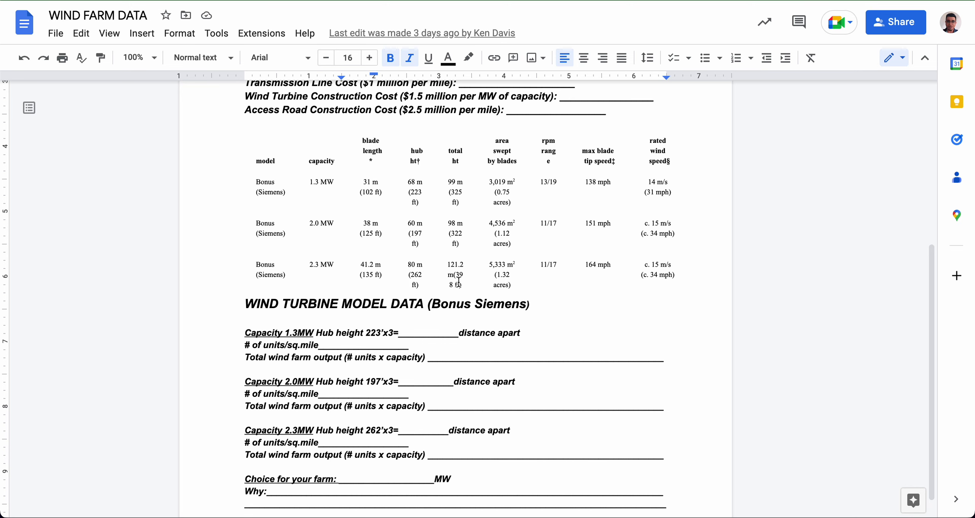
scroll(459, 281, down, 1)
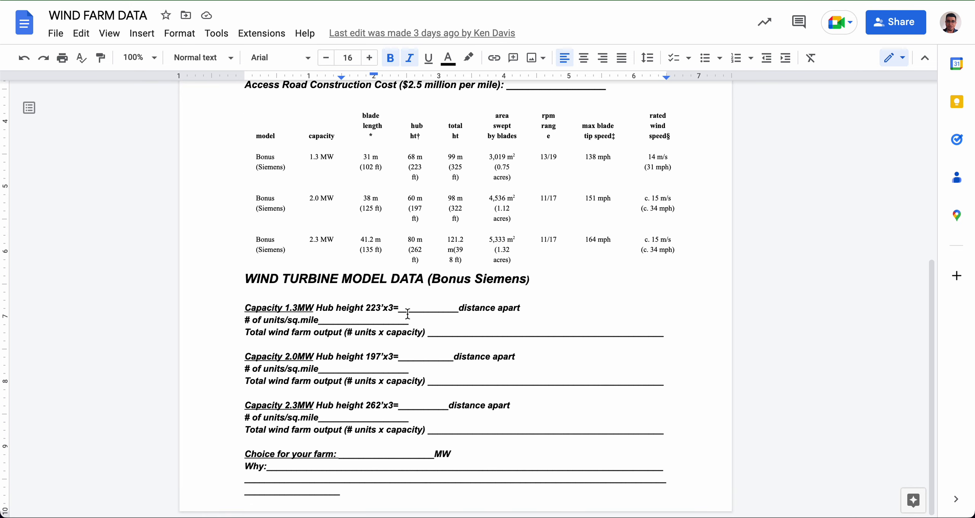